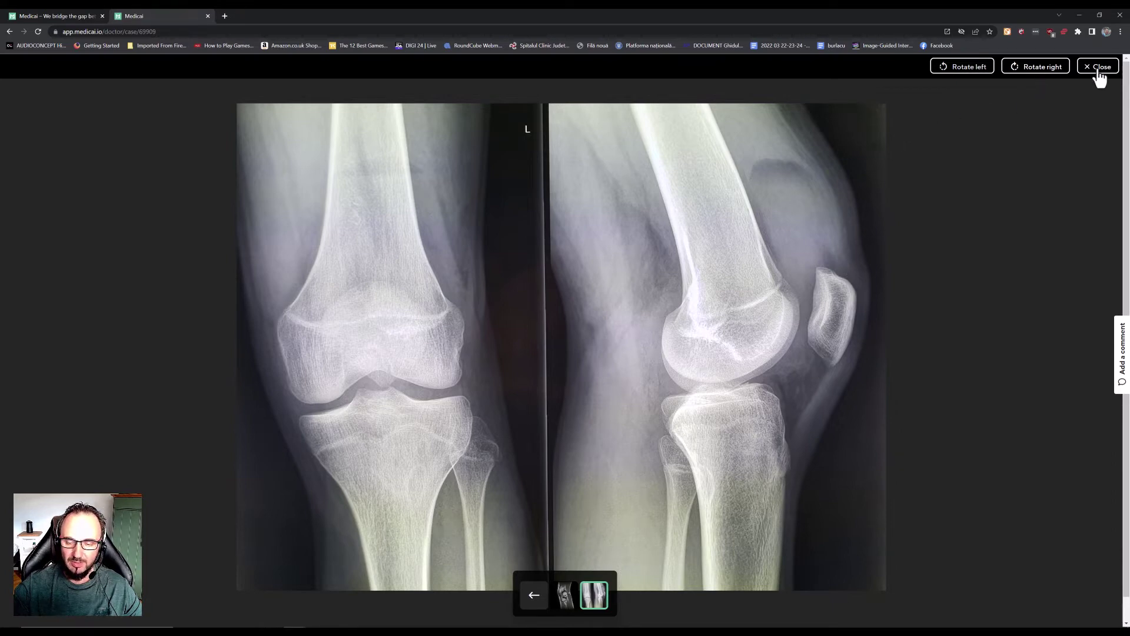
Step: Close the full-screen knee X-ray to return to the case's Files page
key("Escape")
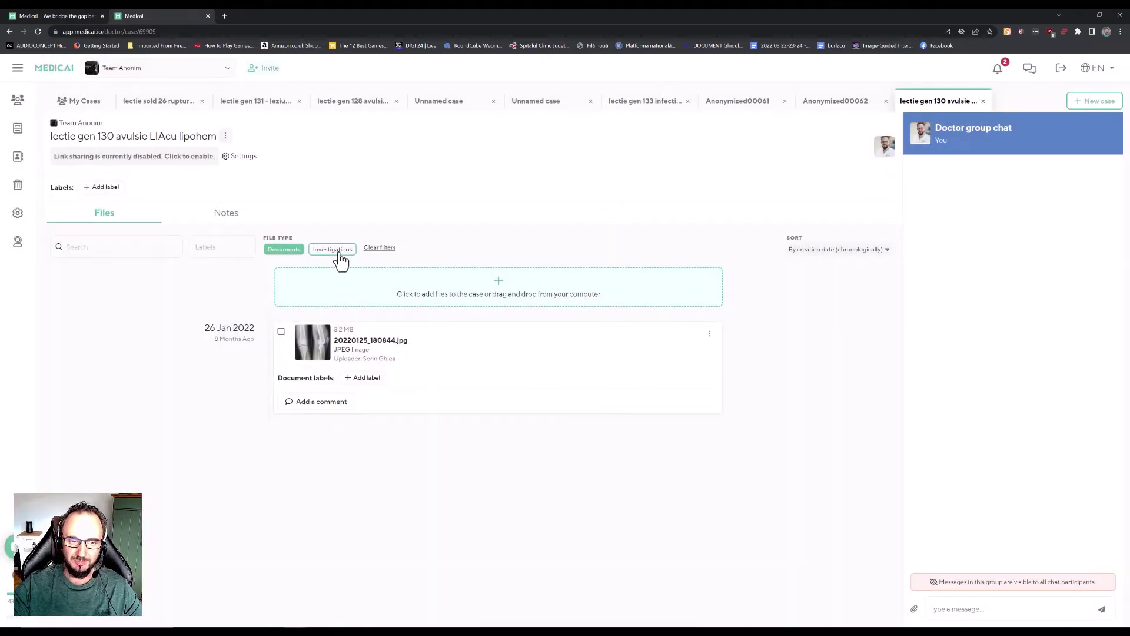
Step: Open the knee MRI study from its DICOM investigation card
left_click(321, 339)
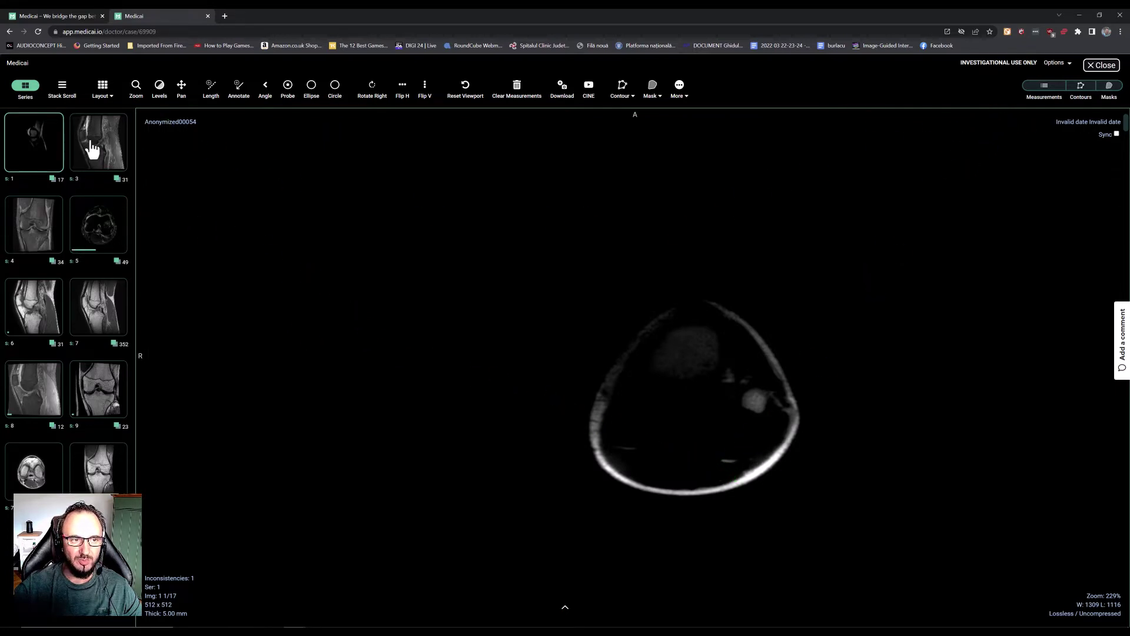
Step: Set a 1x3 layout showing MRI series 3, 4 and 5 side by side
left_click_drag(178, 219, 165, 189)
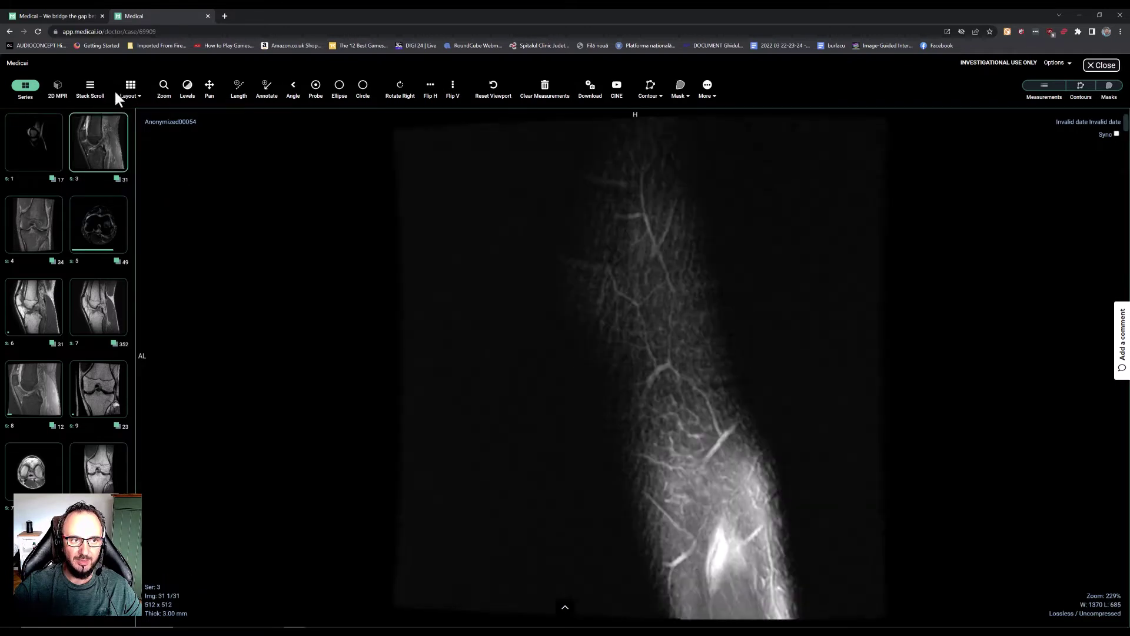
left_click(139, 100)
left_click(138, 120)
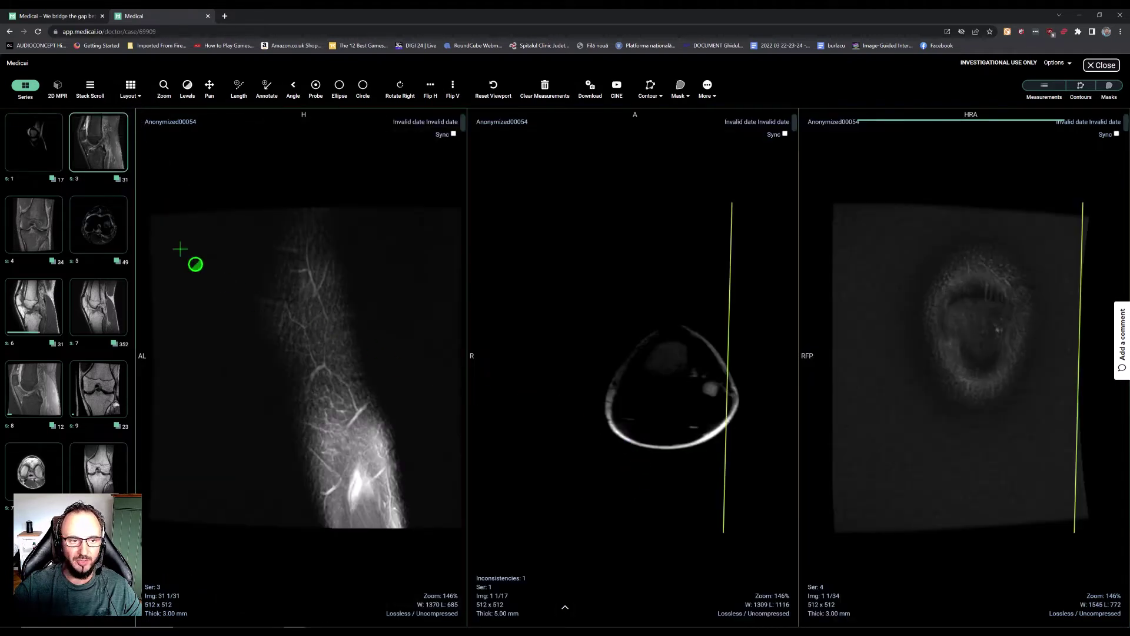
left_click_drag(650, 323, 650, 325)
left_click_drag(98, 225, 869, 347)
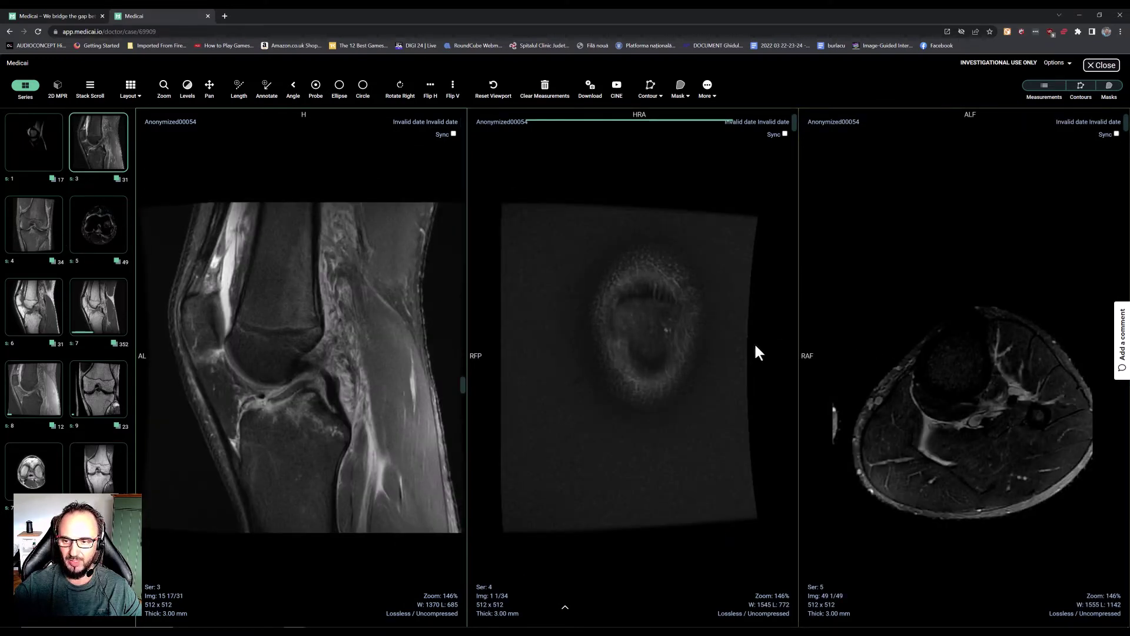
Step: Turn on cross-reference lines, sync the views from a chosen point, and scroll the slices
left_click(1034, 542)
left_click(267, 451)
scroll(282, 484, "down", 5)
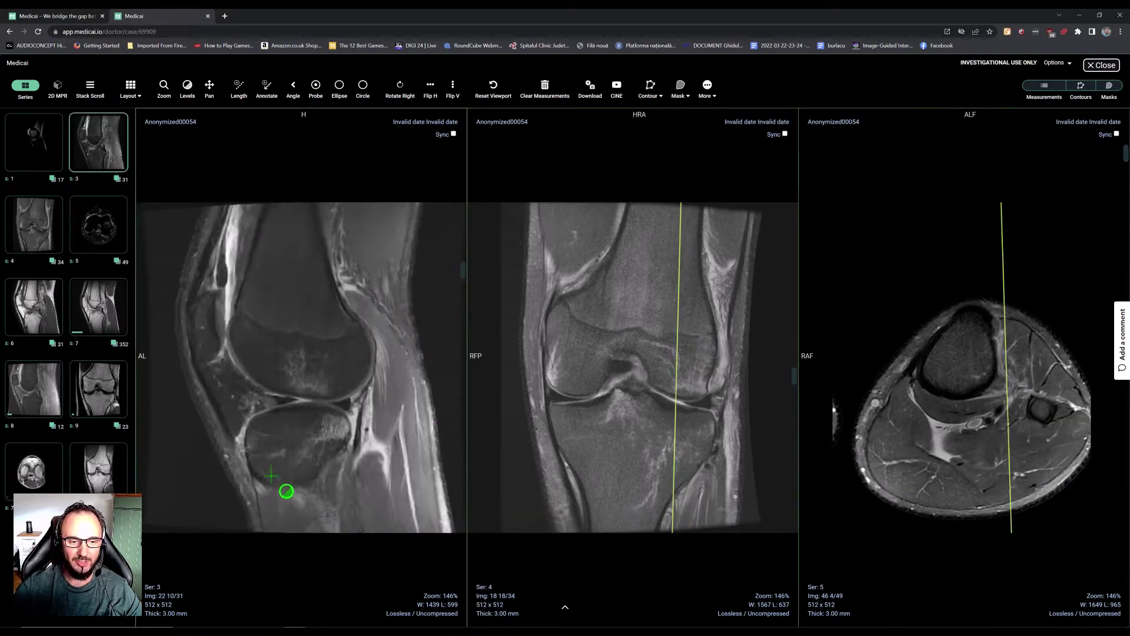
scroll(289, 490, "up", 3)
scroll(327, 493, "up", 7)
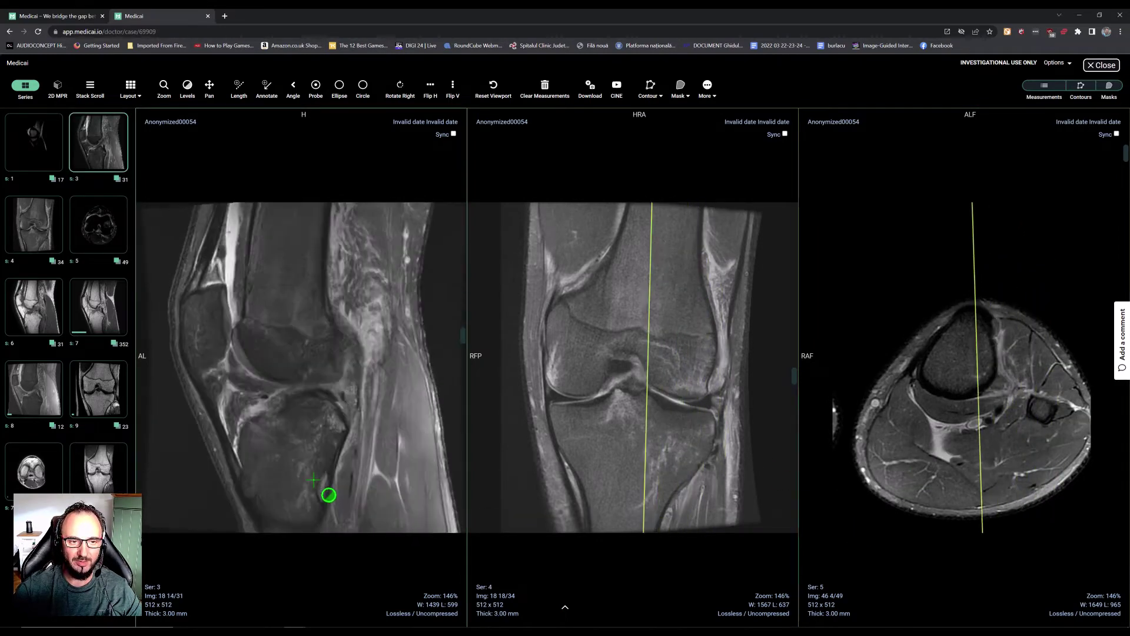
scroll(327, 493, "up", 1)
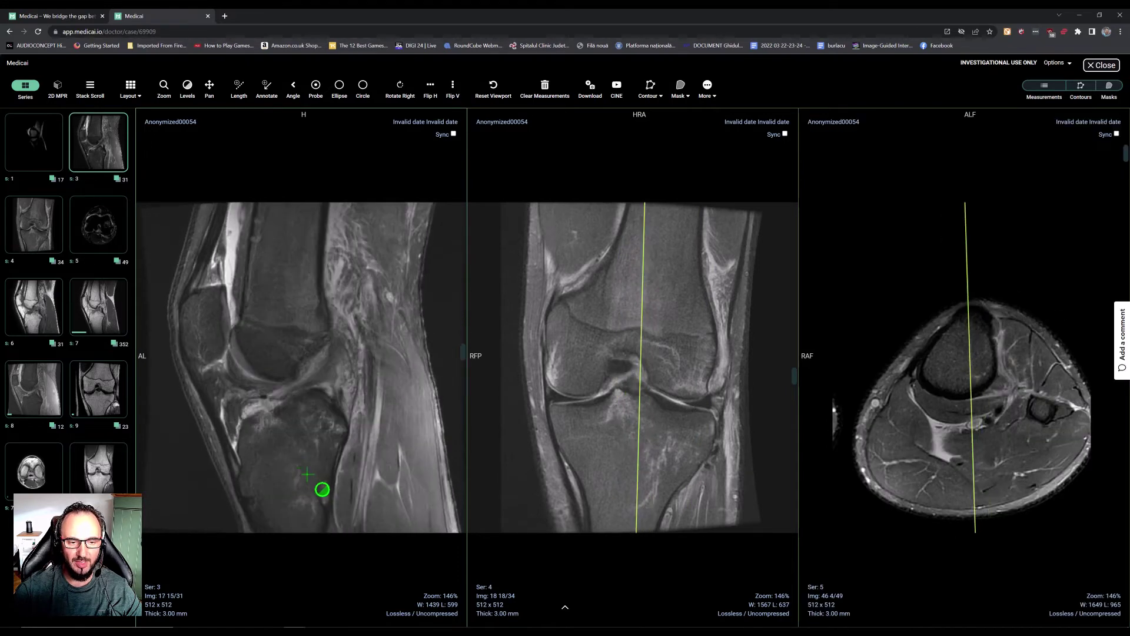
scroll(682, 461, "up", 4)
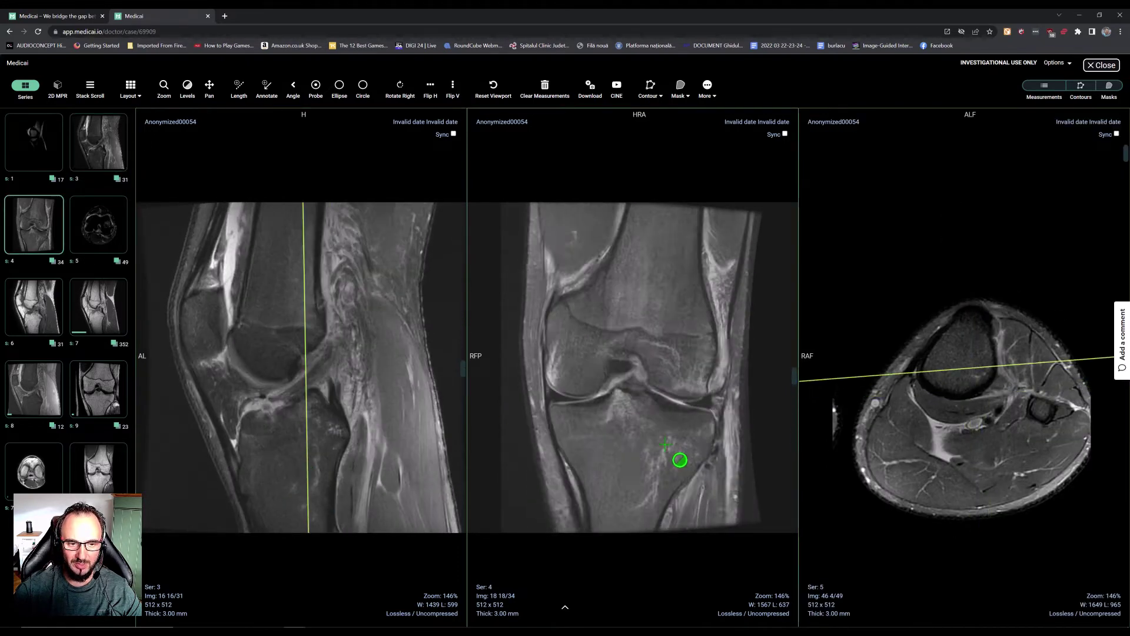
scroll(679, 460, "up", 1)
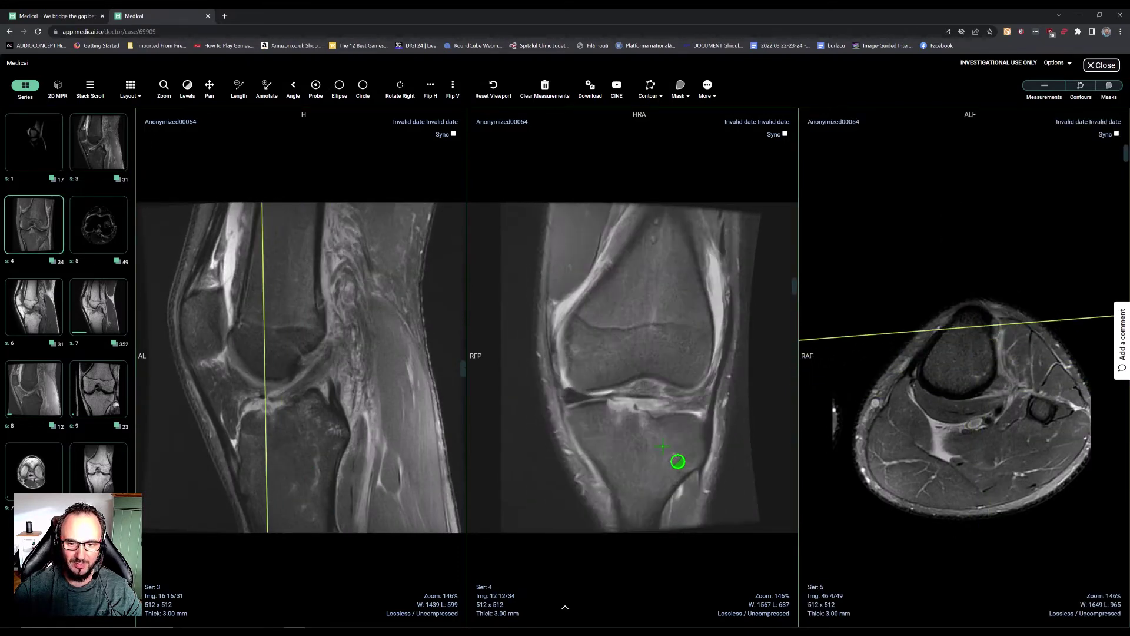
scroll(343, 388, "up", 1)
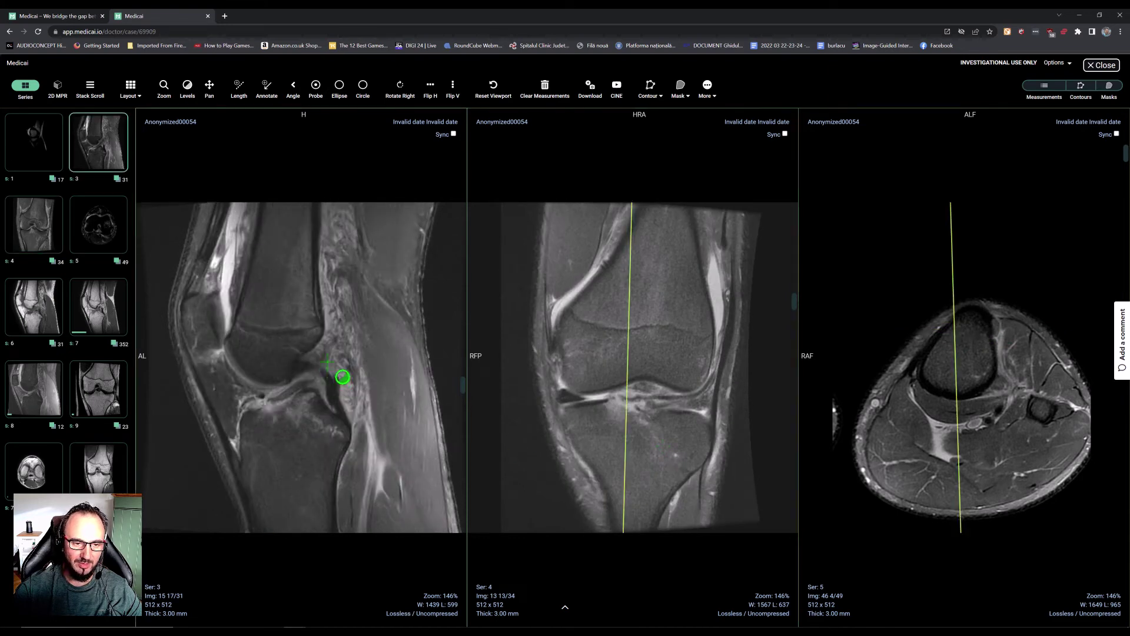
scroll(342, 379, "down", 1)
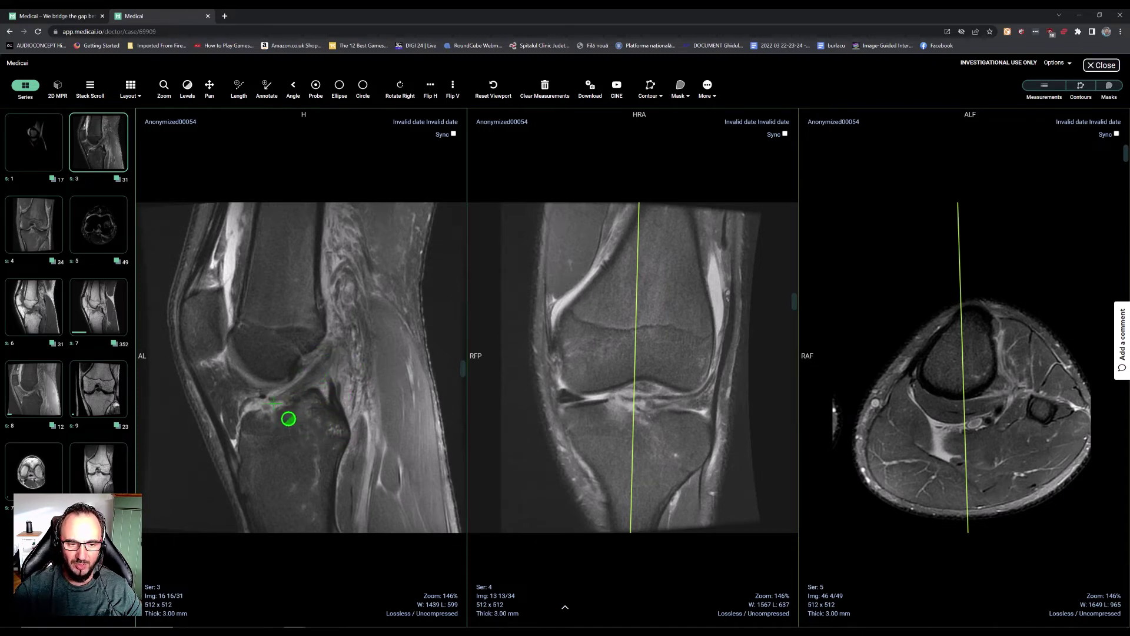
Step: Compare the three planes, leaving series 3, 4 and 5 at slices 15, 14 and 33
scroll(651, 418, "down", 2)
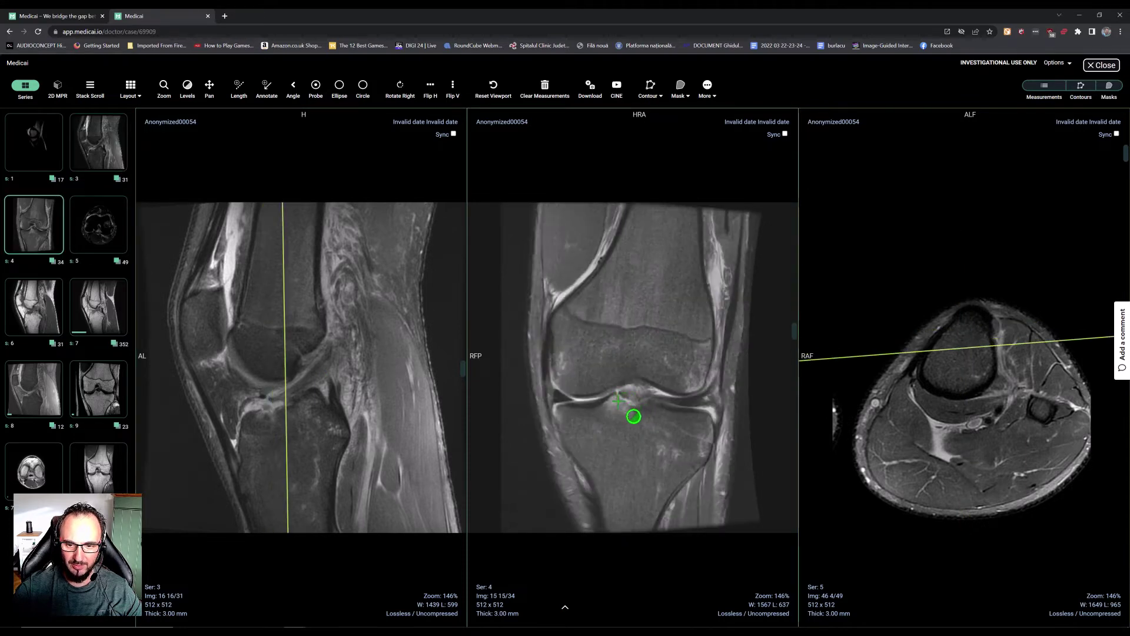
scroll(633, 416, "up", 1)
scroll(638, 412, "up", 3)
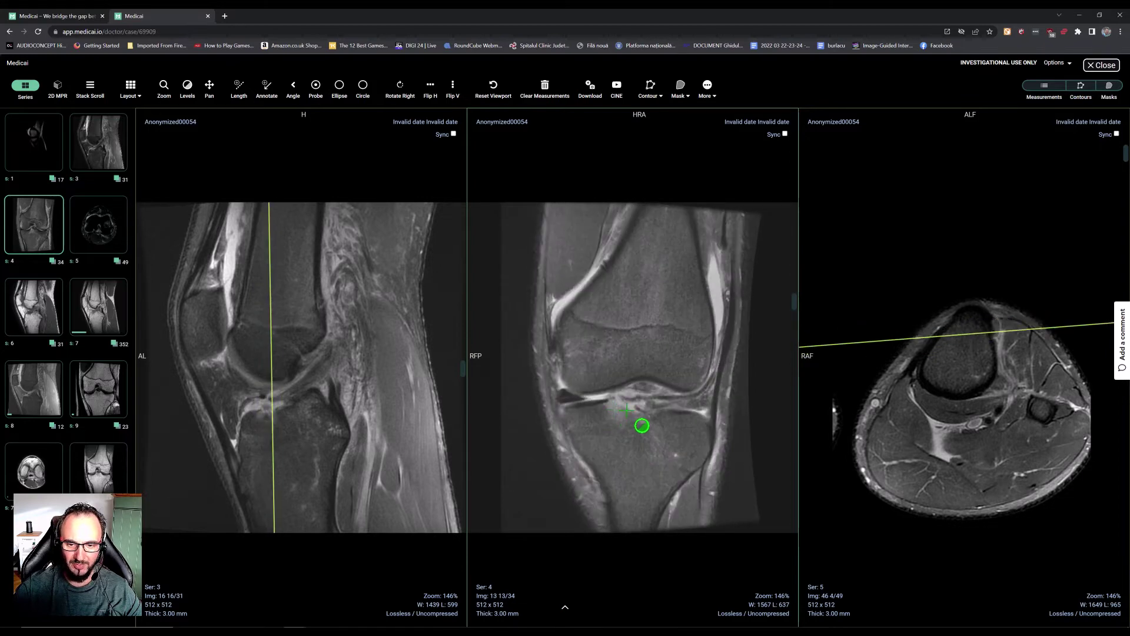
scroll(642, 425, "down", 1)
scroll(290, 426, "up", 2)
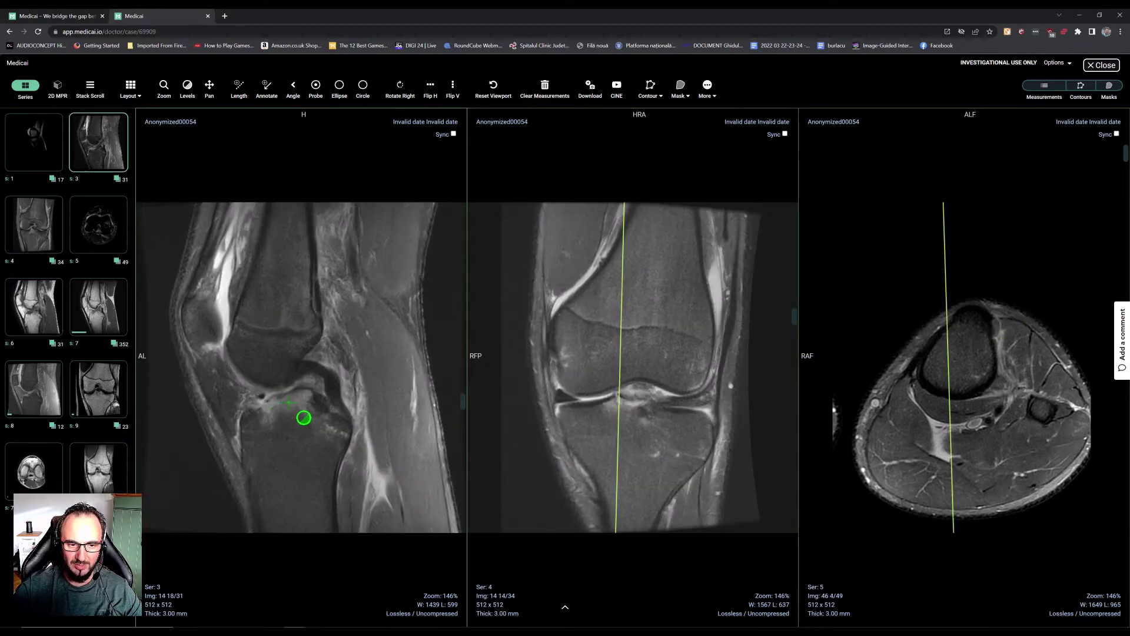
scroll(304, 417, "down", 1)
scroll(1018, 511, "up", 8)
scroll(1011, 502, "up", 9)
scroll(977, 385, "down", 4)
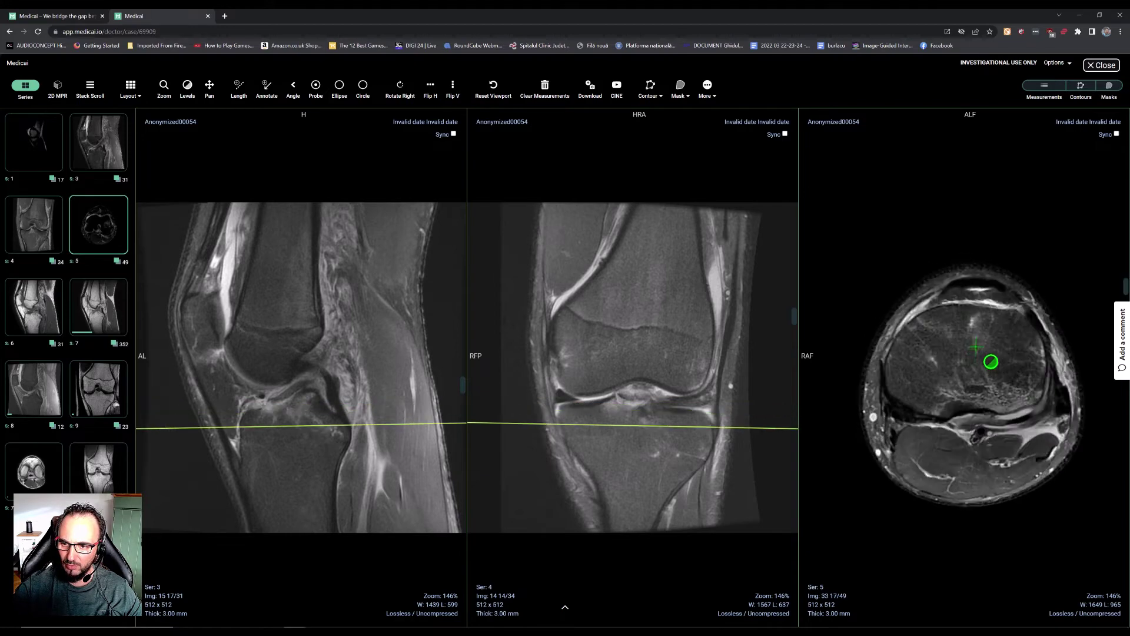
Step: Review axial slices around the joint line, then load sagittal series 6 into the left pane
scroll(990, 362, "up", 4)
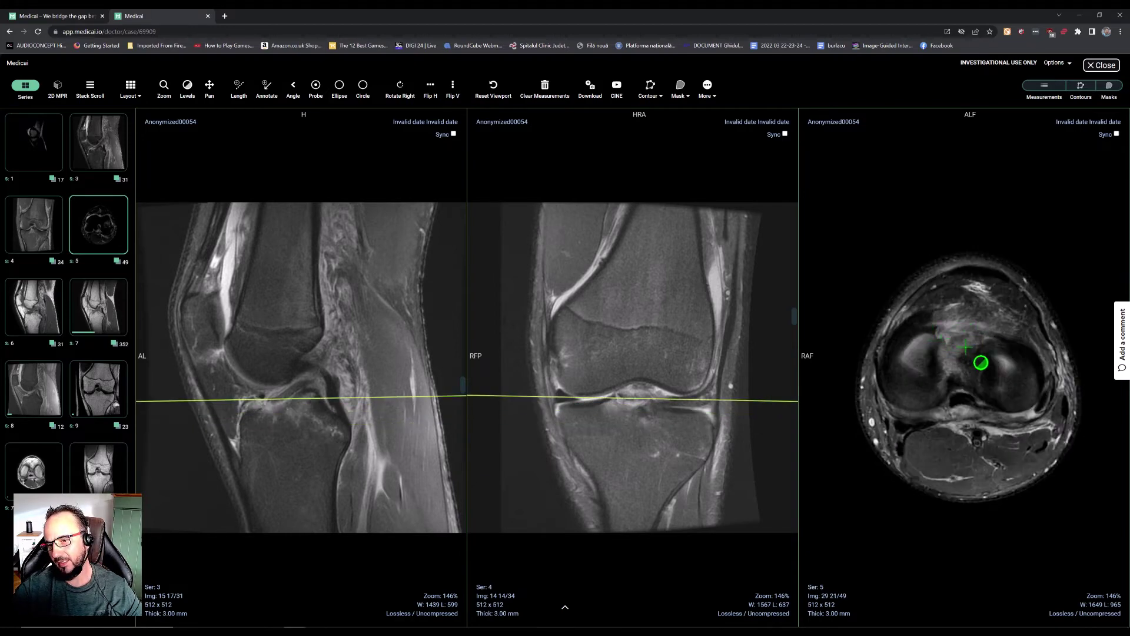
scroll(981, 362, "up", 1)
scroll(982, 362, "down", 1)
scroll(983, 362, "up", 1)
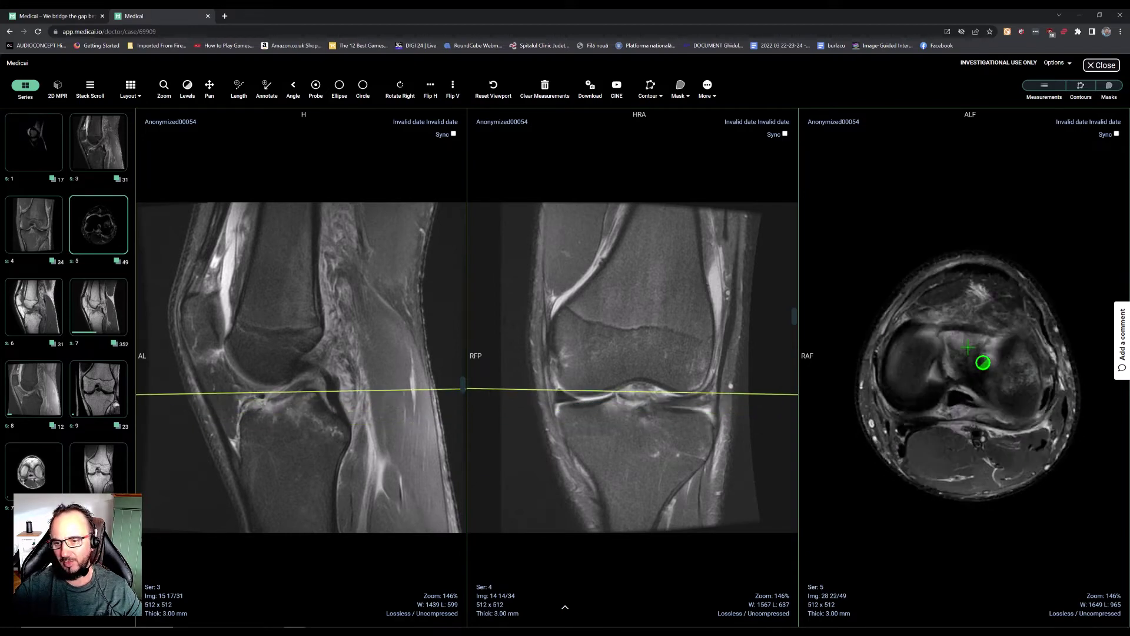
scroll(983, 362, "down", 1)
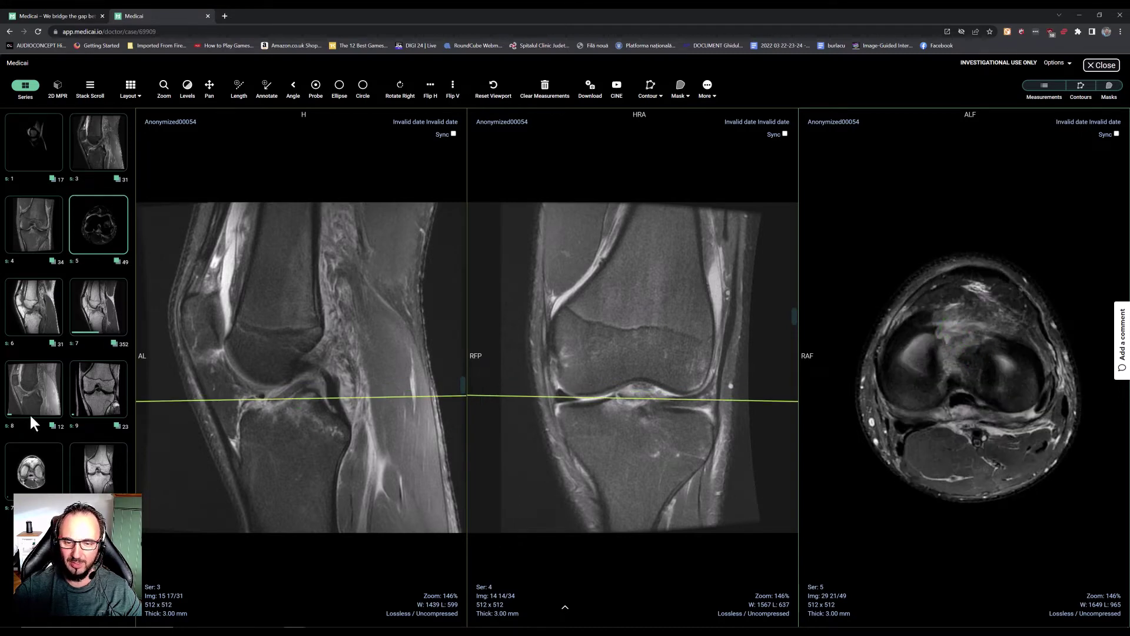
left_click_drag(35, 348, 346, 390)
scroll(388, 415, "up", 2)
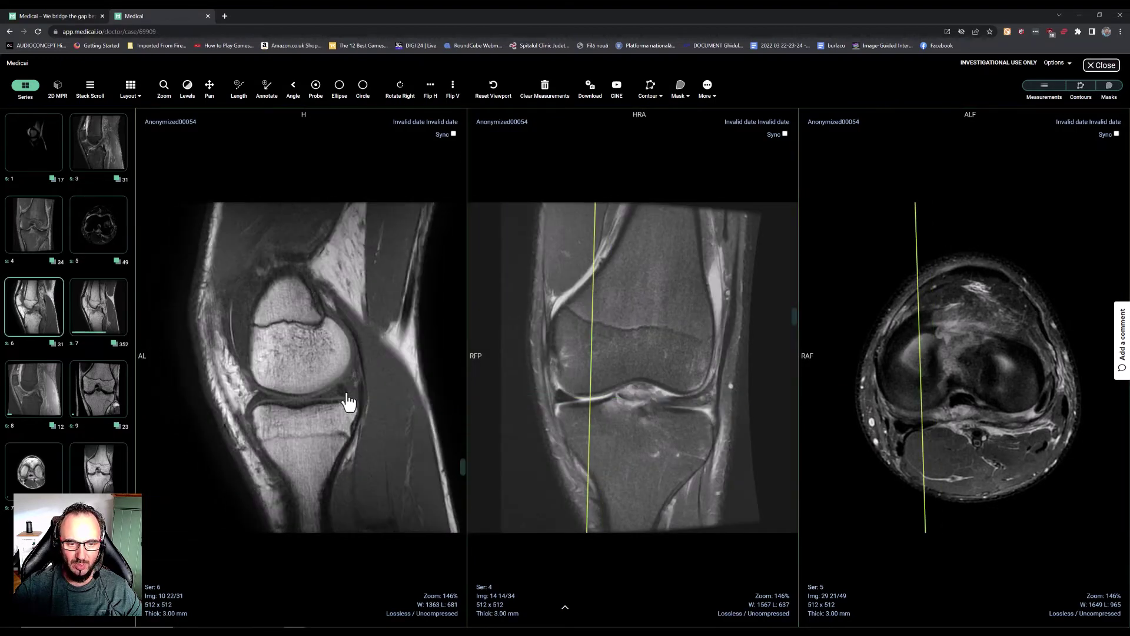
scroll(395, 424, "down", 7)
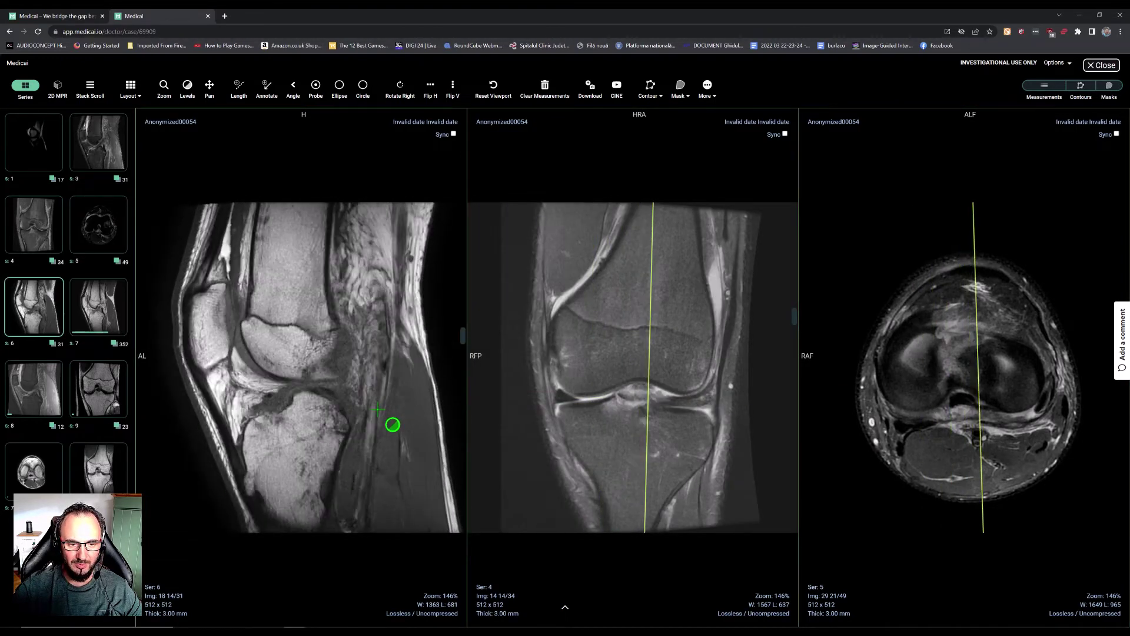
scroll(309, 422, "up", 4)
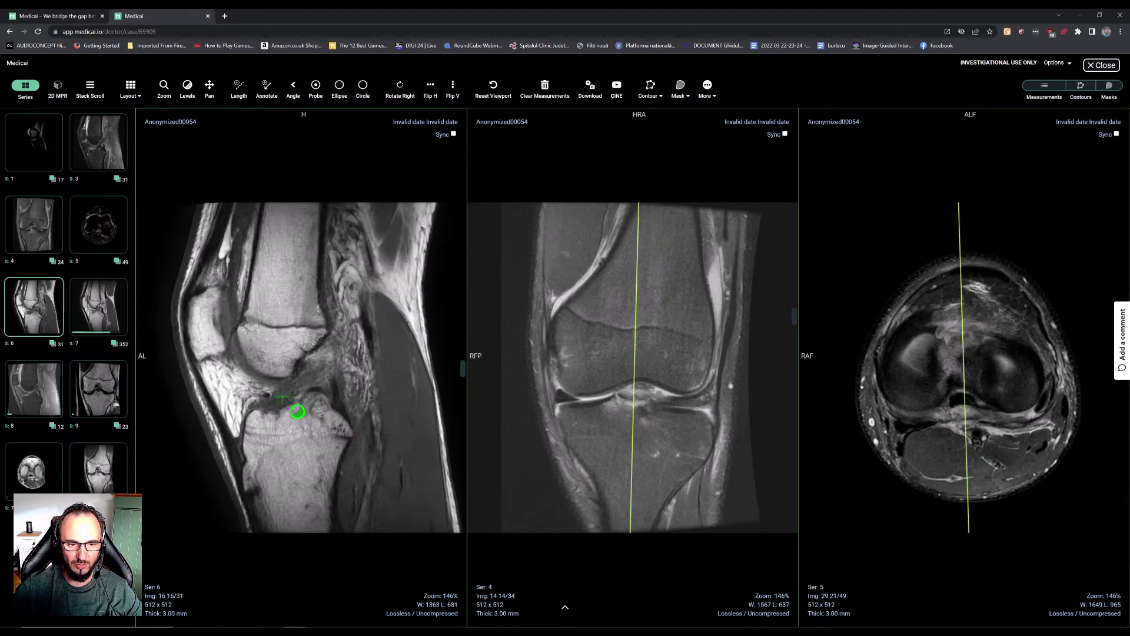
scroll(314, 416, "up", 1)
scroll(302, 414, "down", 4)
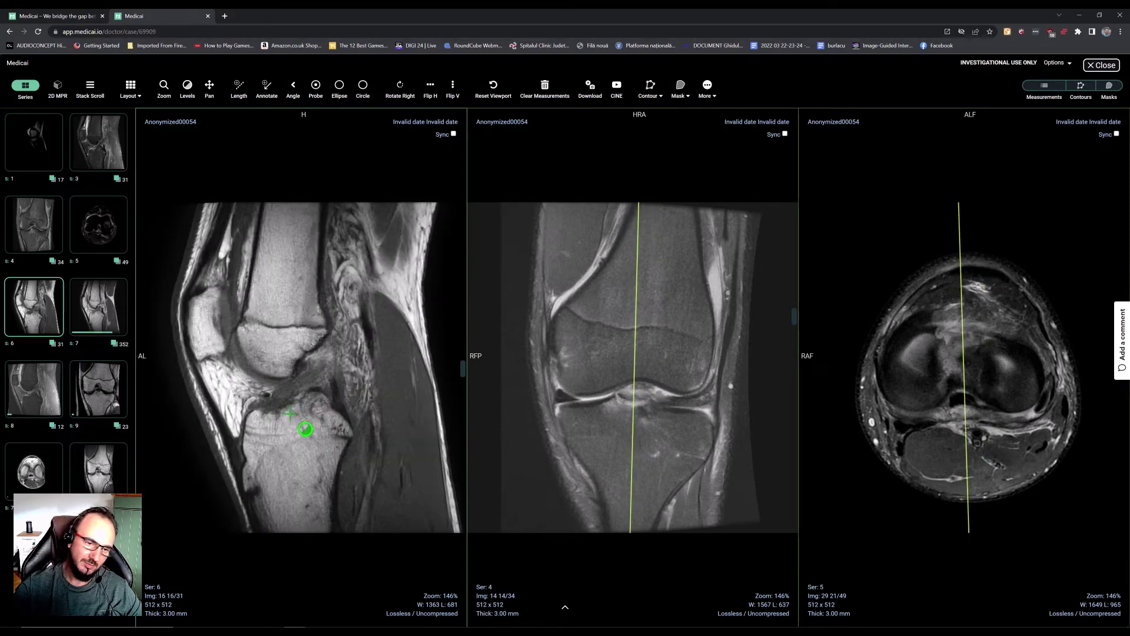
scroll(298, 414, "up", 2)
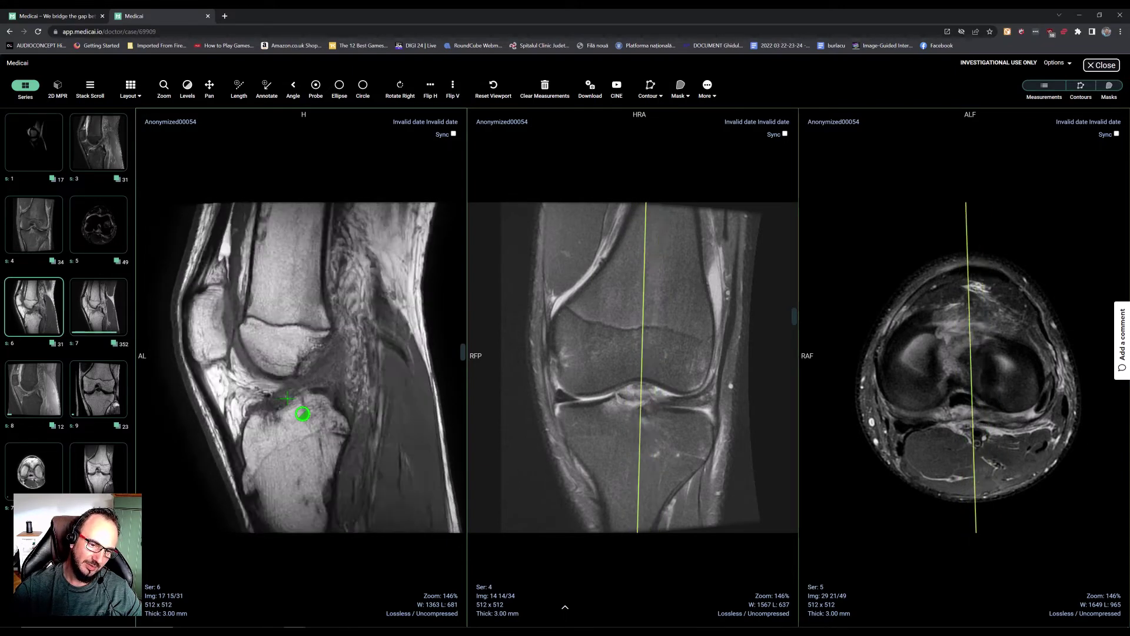
scroll(341, 489, "up", 2)
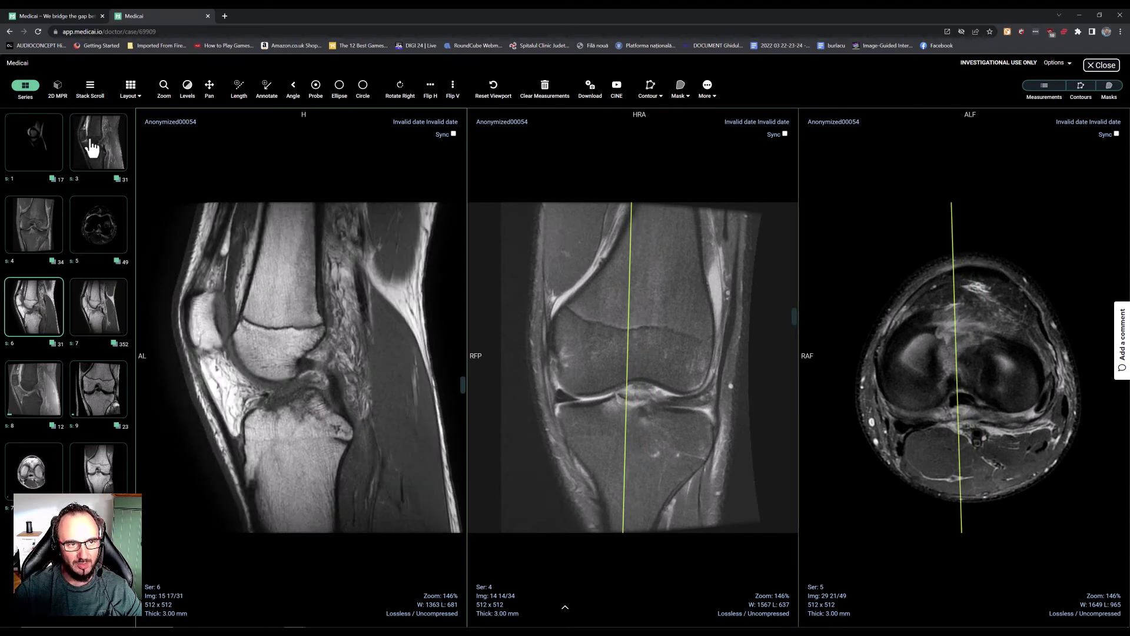
Step: Load series 3 back into the left viewport and step through its sagittal slices
left_click_drag(333, 382, 332, 382)
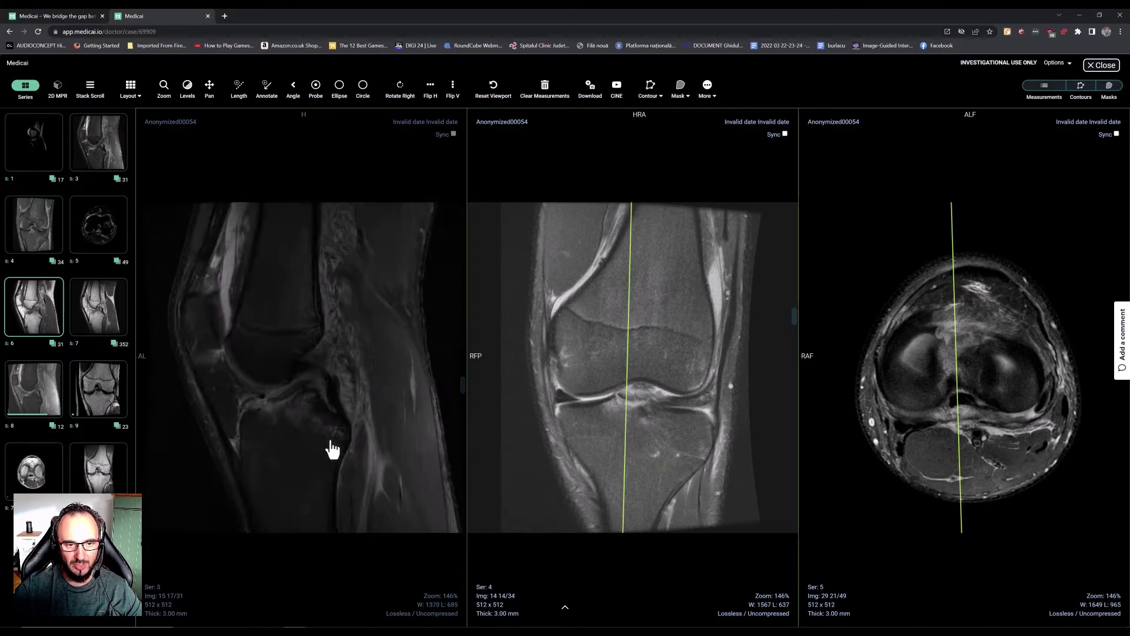
scroll(345, 454, "down", 5)
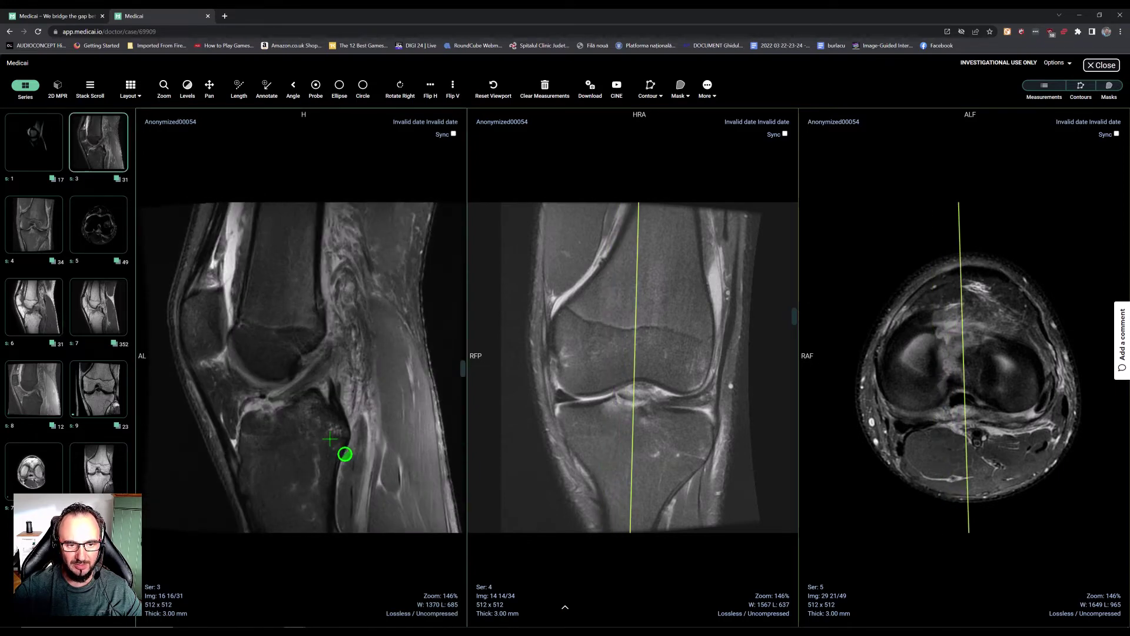
scroll(356, 465, "down", 4)
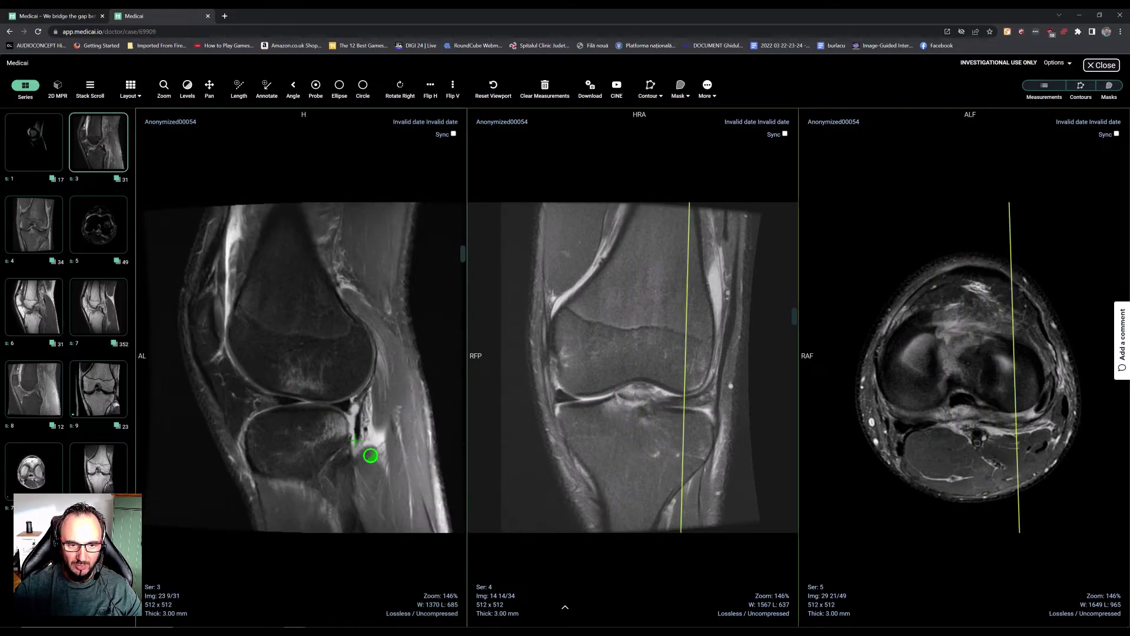
scroll(356, 445, "down", 1)
scroll(352, 450, "up", 1)
scroll(336, 446, "down", 1)
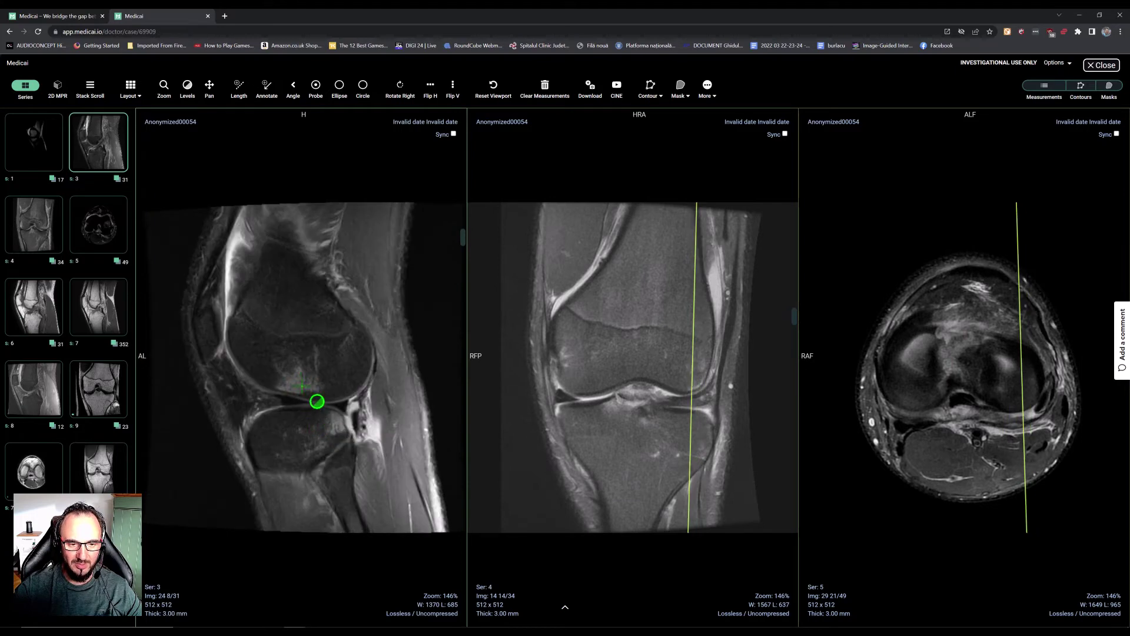
scroll(349, 453, "up", 5)
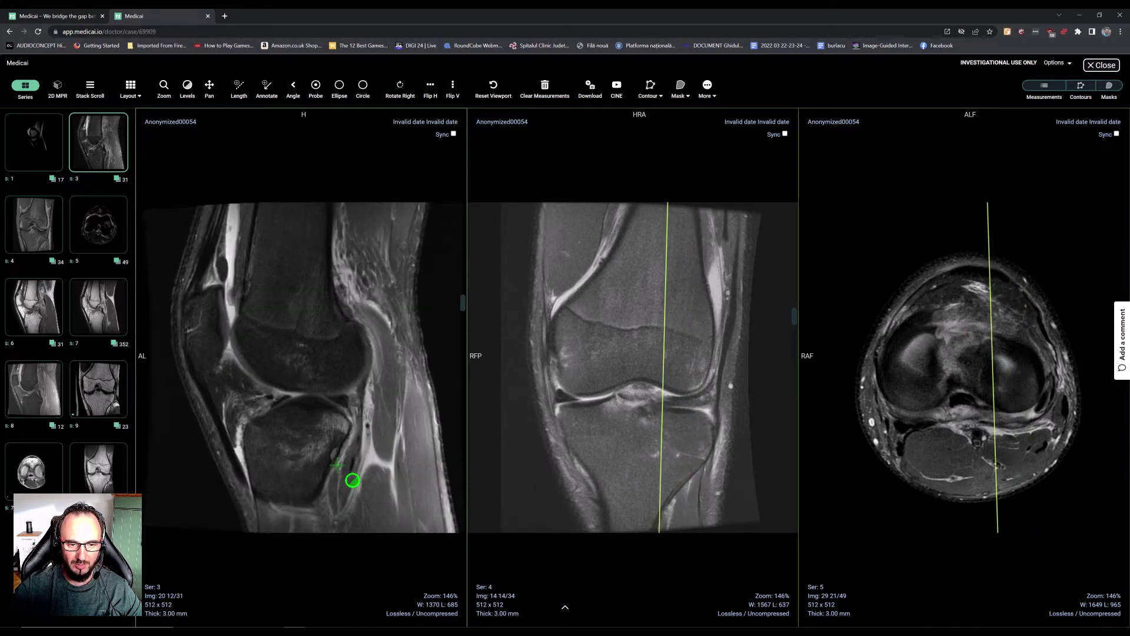
scroll(351, 478, "down", 6)
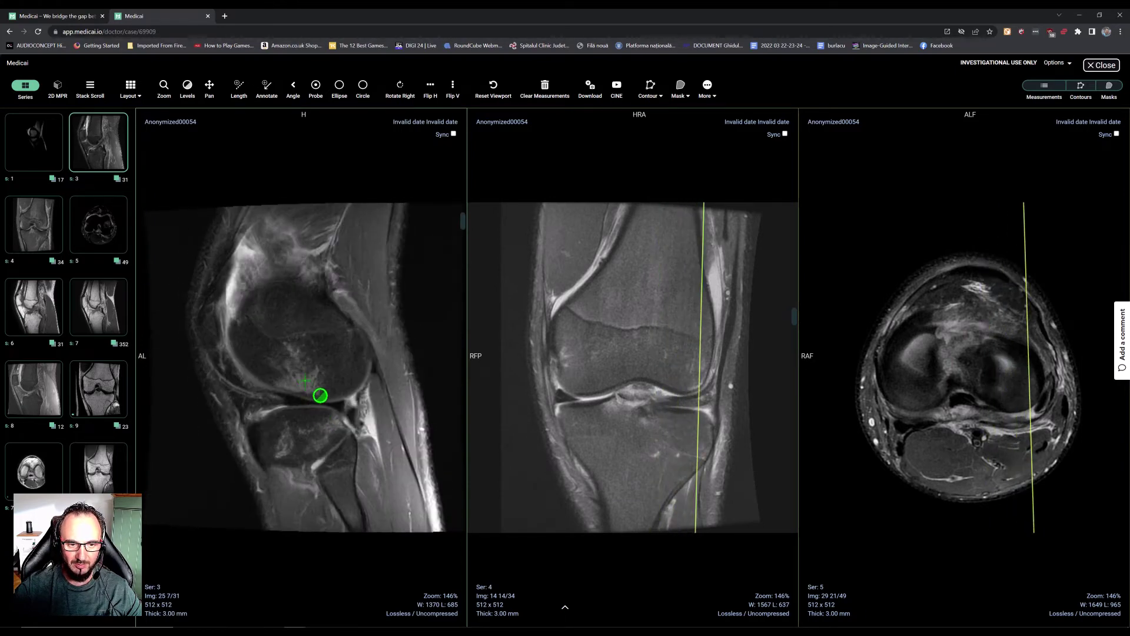
scroll(321, 401, "down", 2)
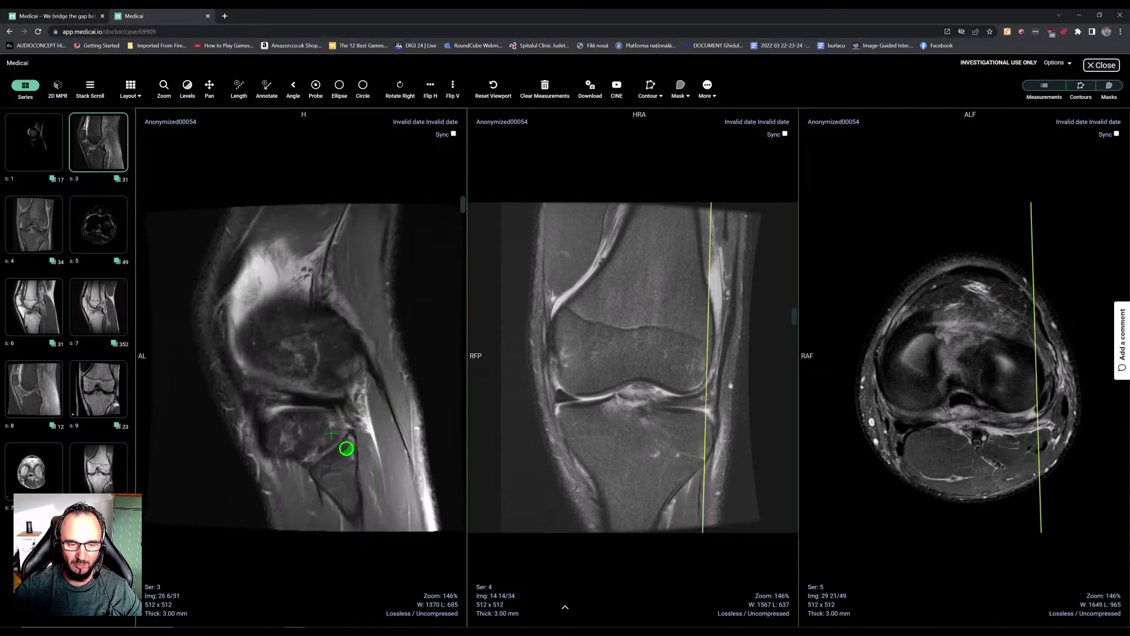
scroll(338, 429, "up", 4)
Step: Keep scrolling, ending with sagittal at slice 15 of 31 and axial at 21 of 49
scroll(376, 453, "down", 4)
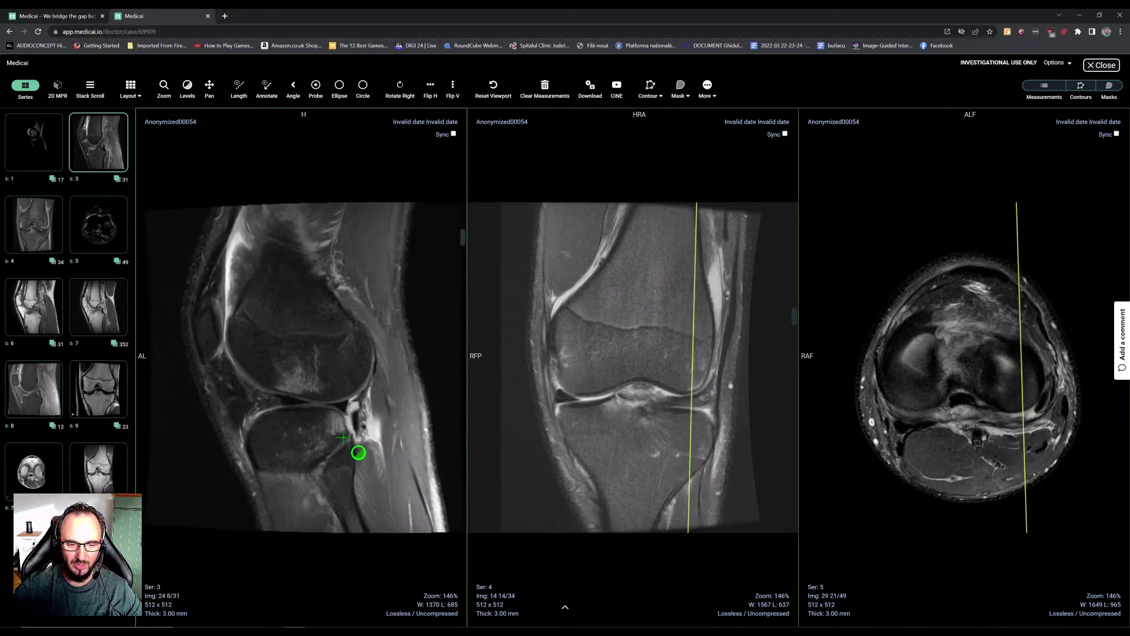
scroll(363, 495, "up", 5)
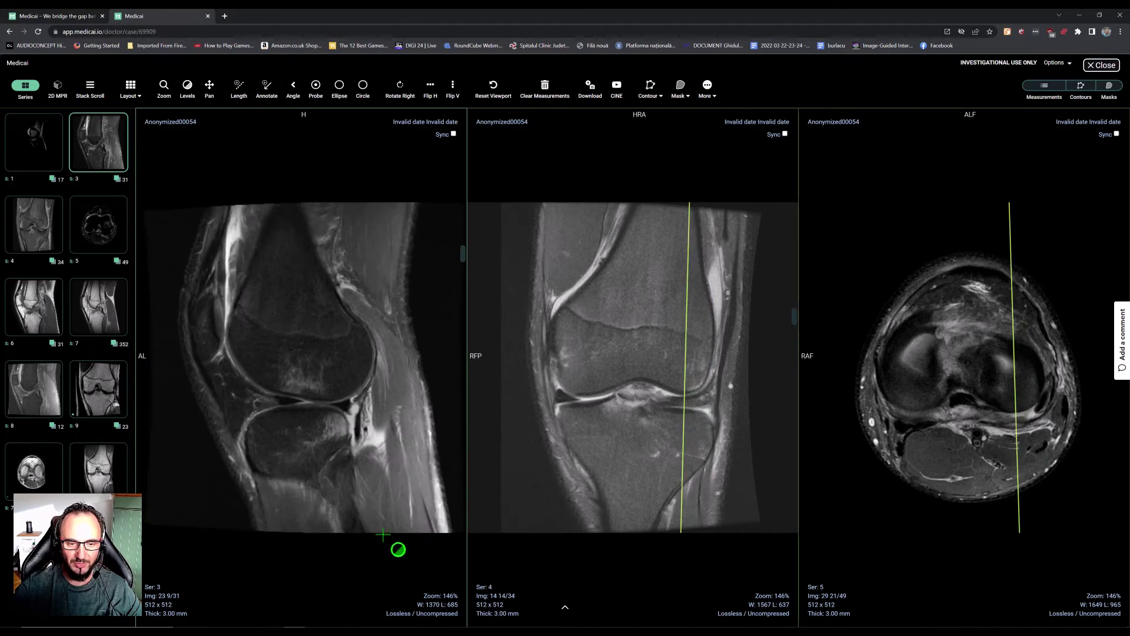
scroll(326, 537, "down", 4)
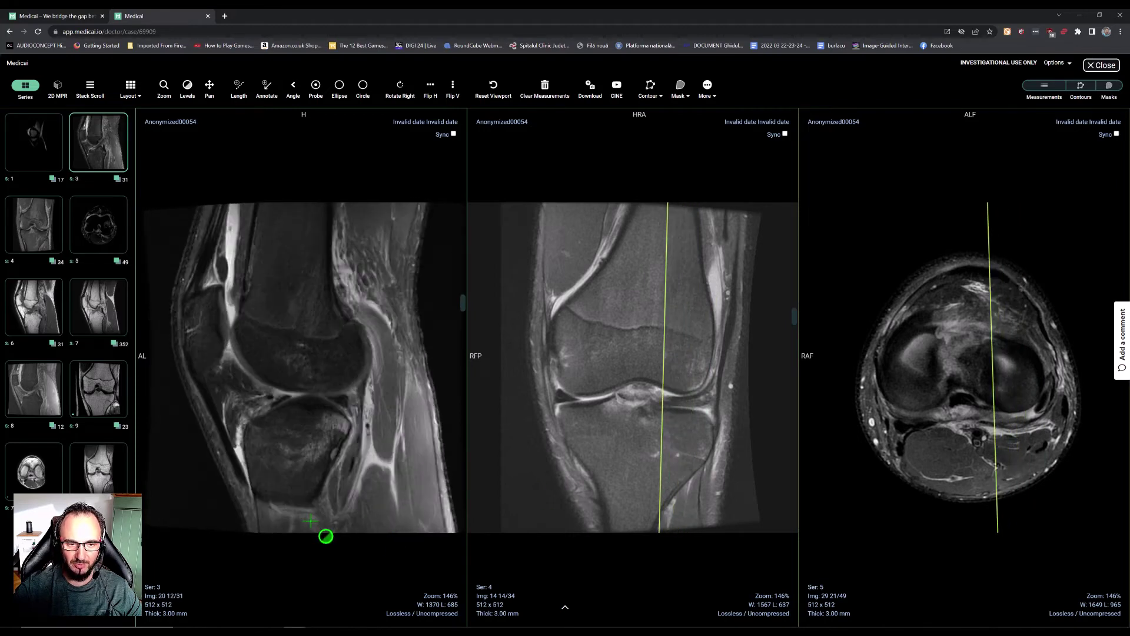
scroll(324, 538, "up", 10)
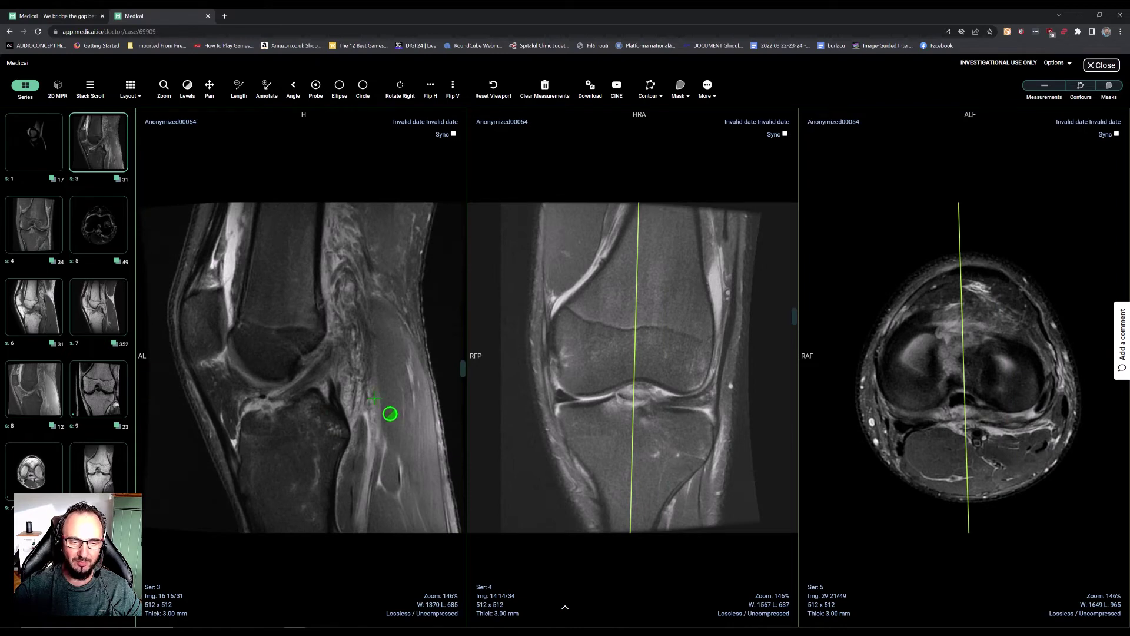
scroll(372, 421, "down", 2)
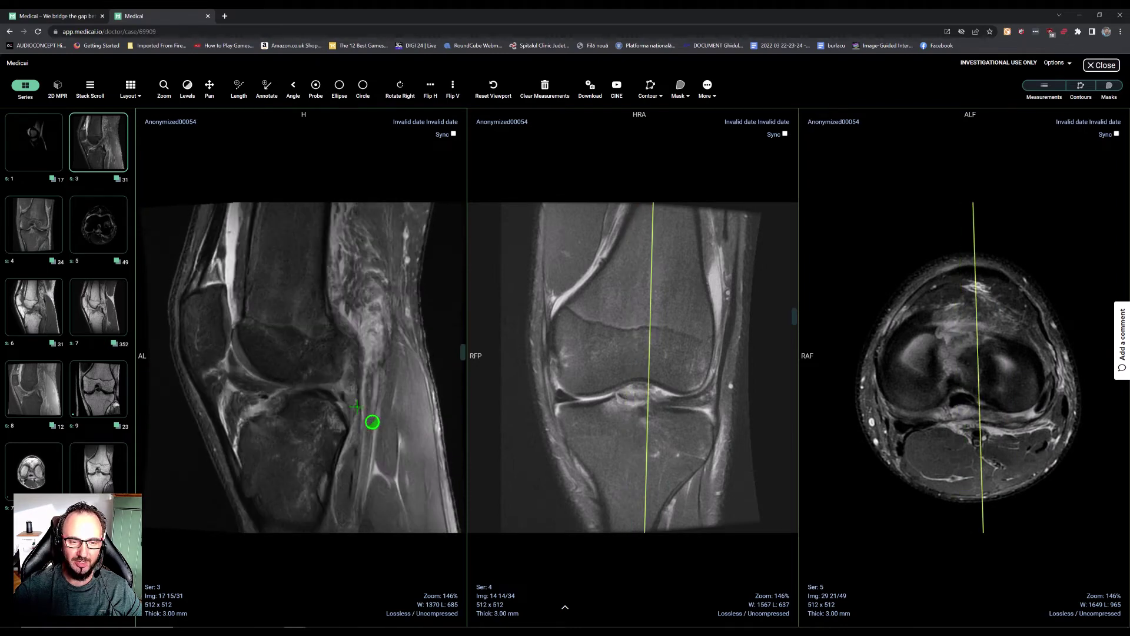
scroll(372, 422, "up", 2)
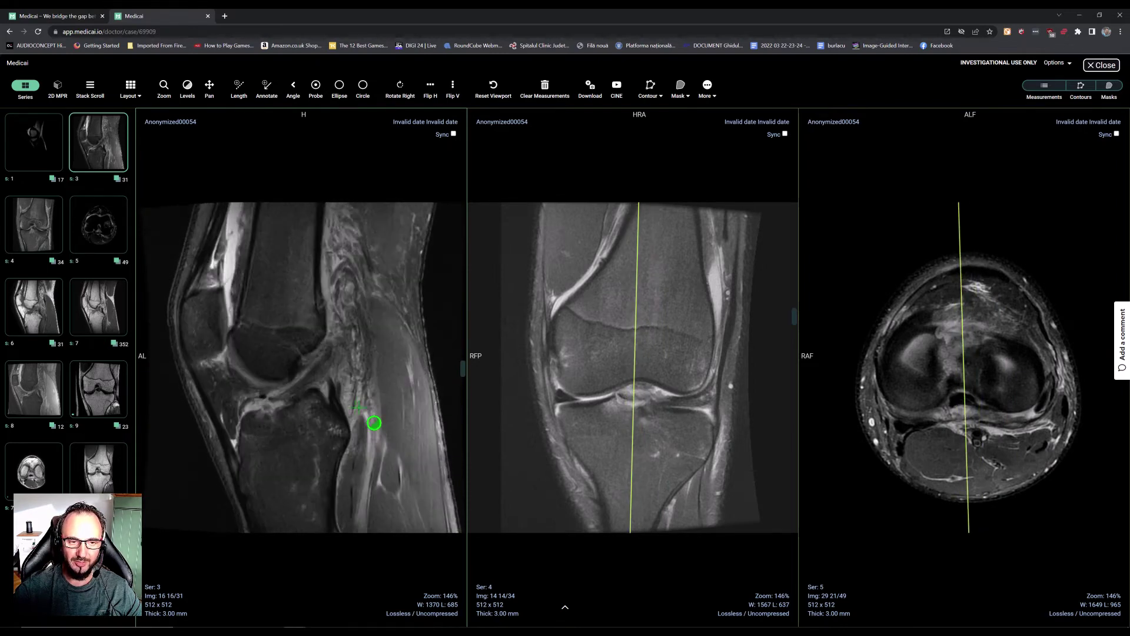
scroll(369, 422, "up", 1)
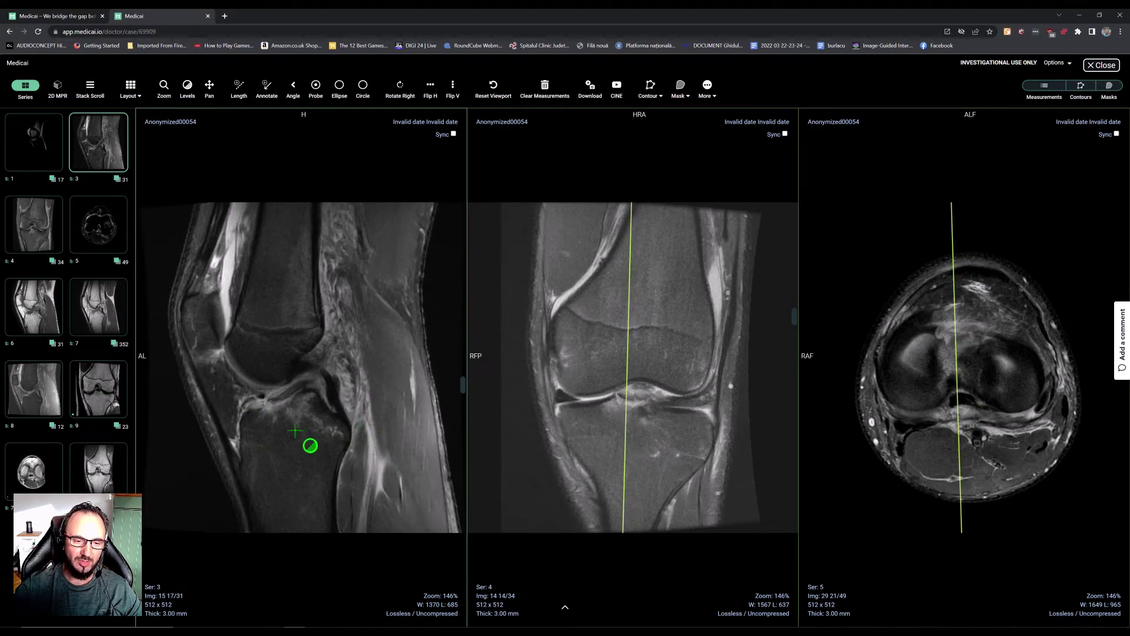
scroll(285, 396, "down", 1)
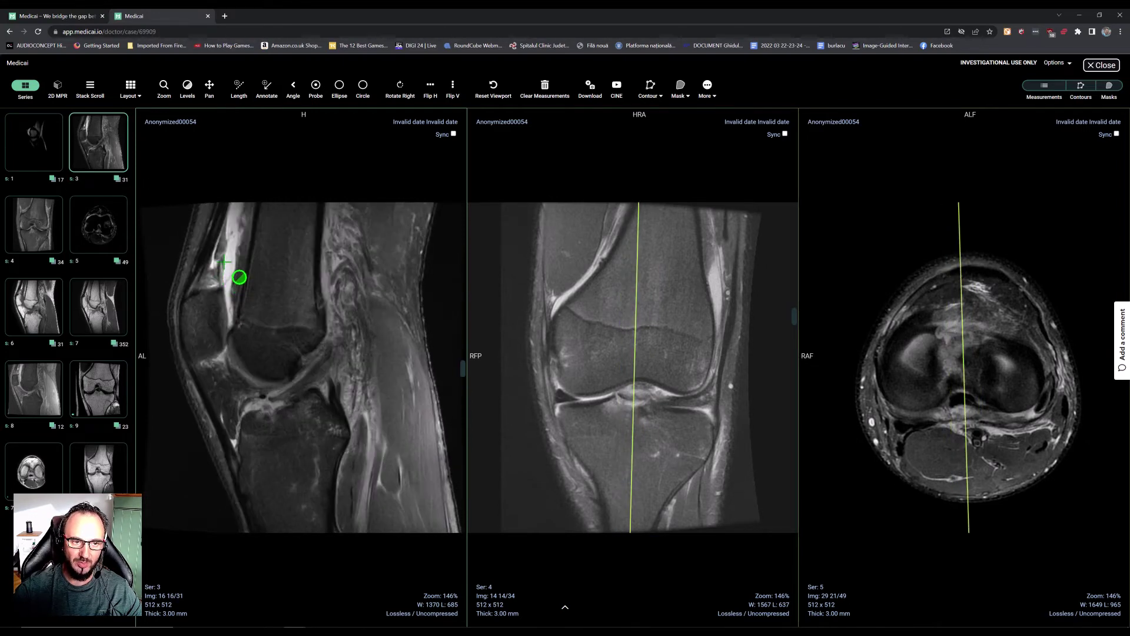
scroll(239, 279, "down", 1)
scroll(242, 259, "down", 1)
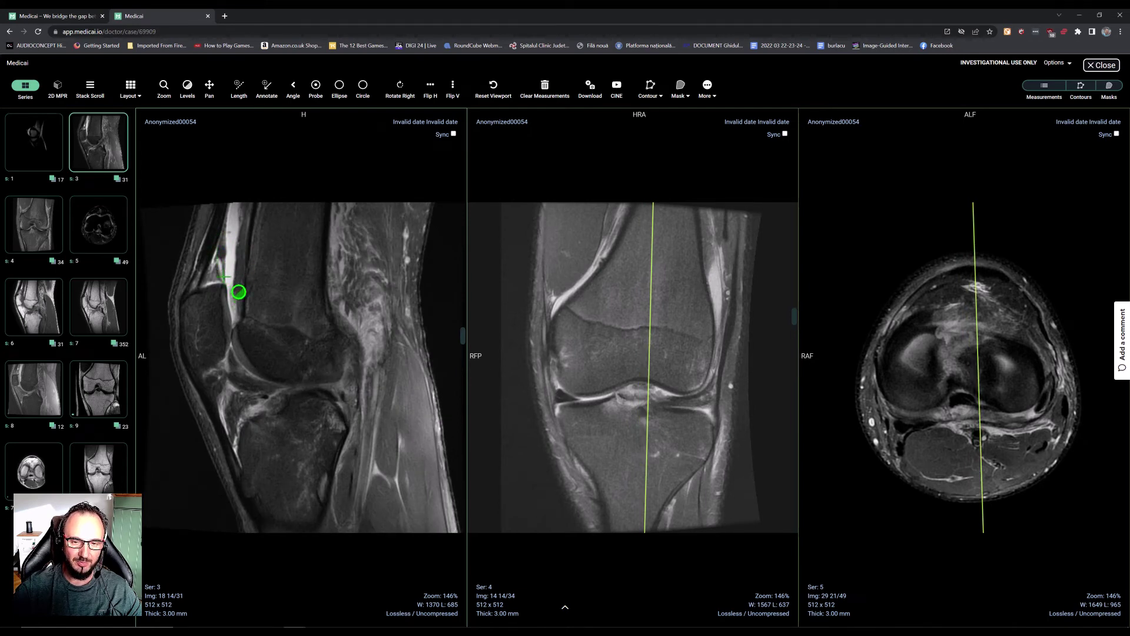
scroll(297, 420, "up", 1)
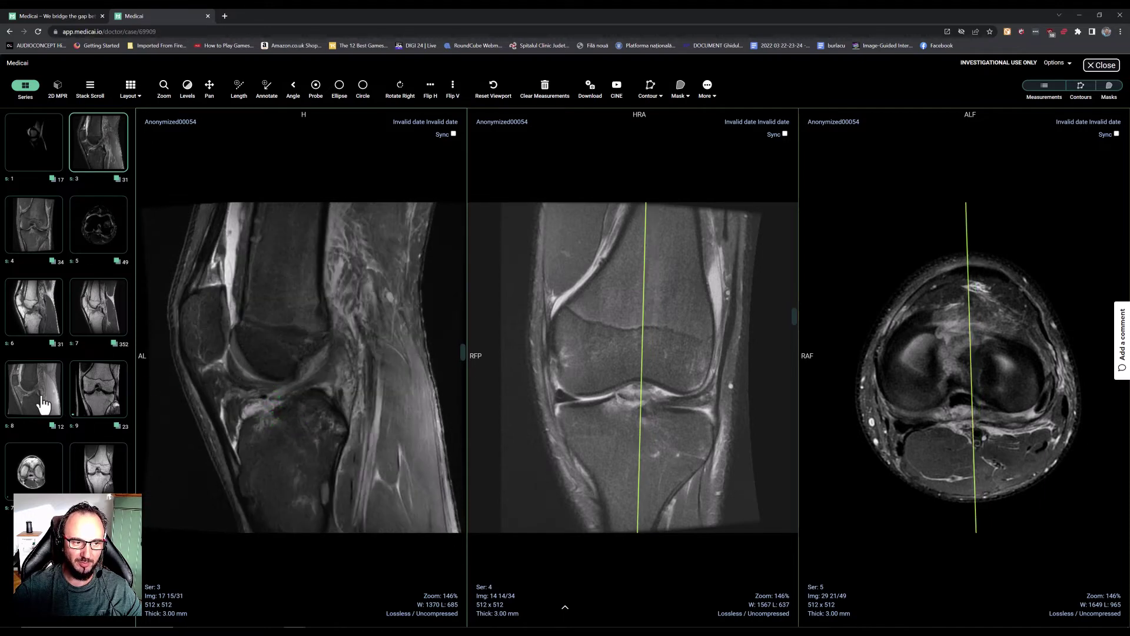
Step: Put sagittal series 8 in the middle and series 6 on the right, at slices 12 and 19
left_click_drag(277, 369, 570, 533)
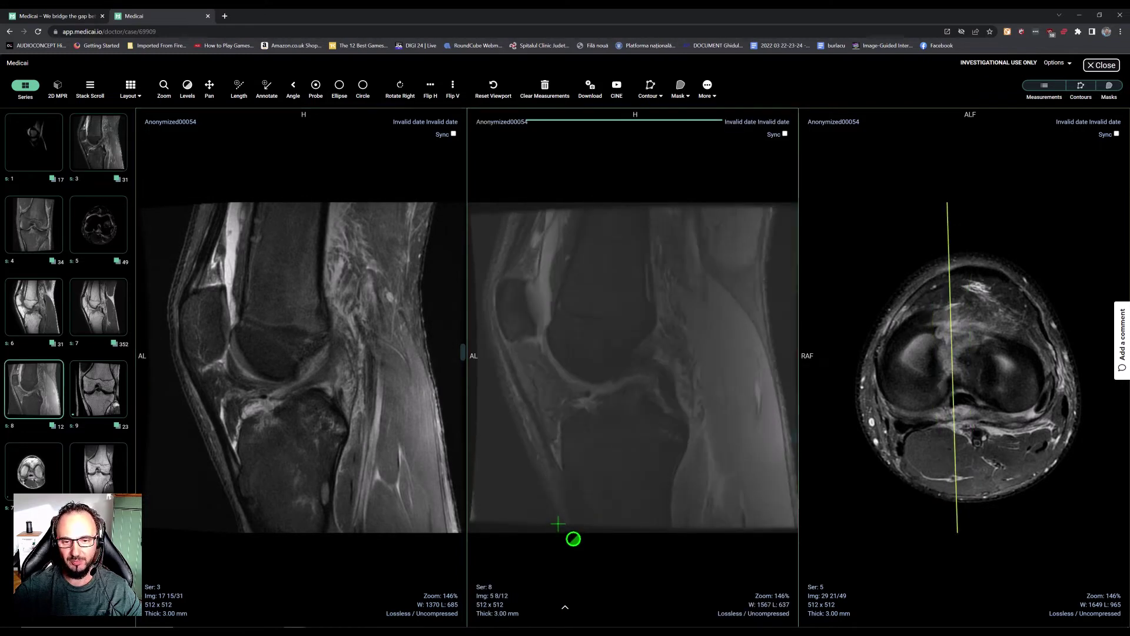
scroll(563, 242, "up", 2)
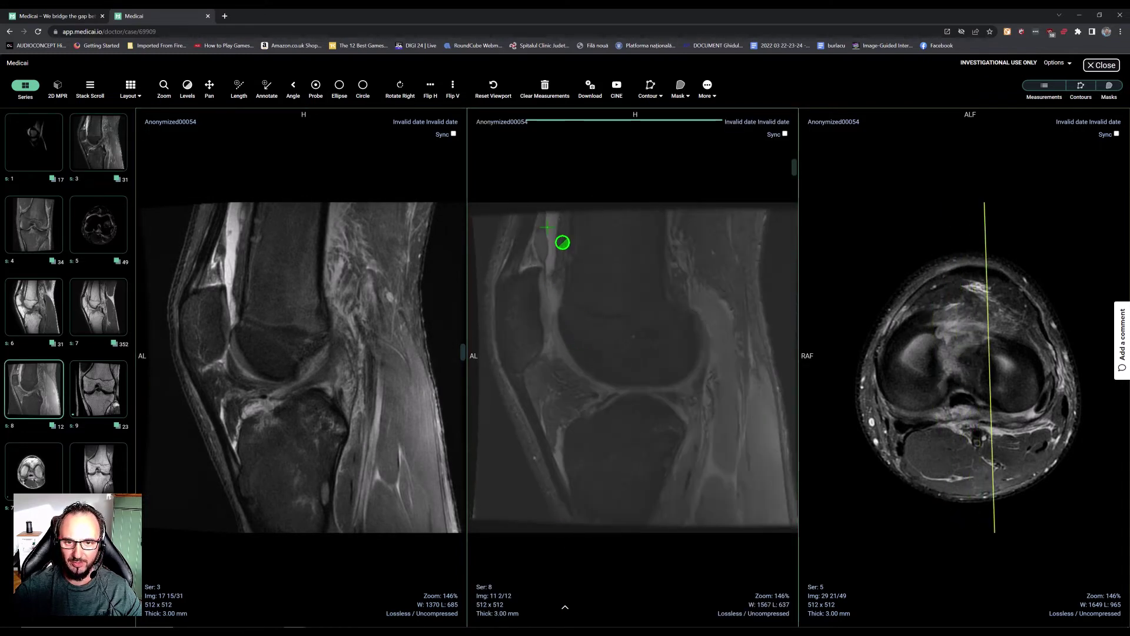
scroll(562, 246, "up", 1)
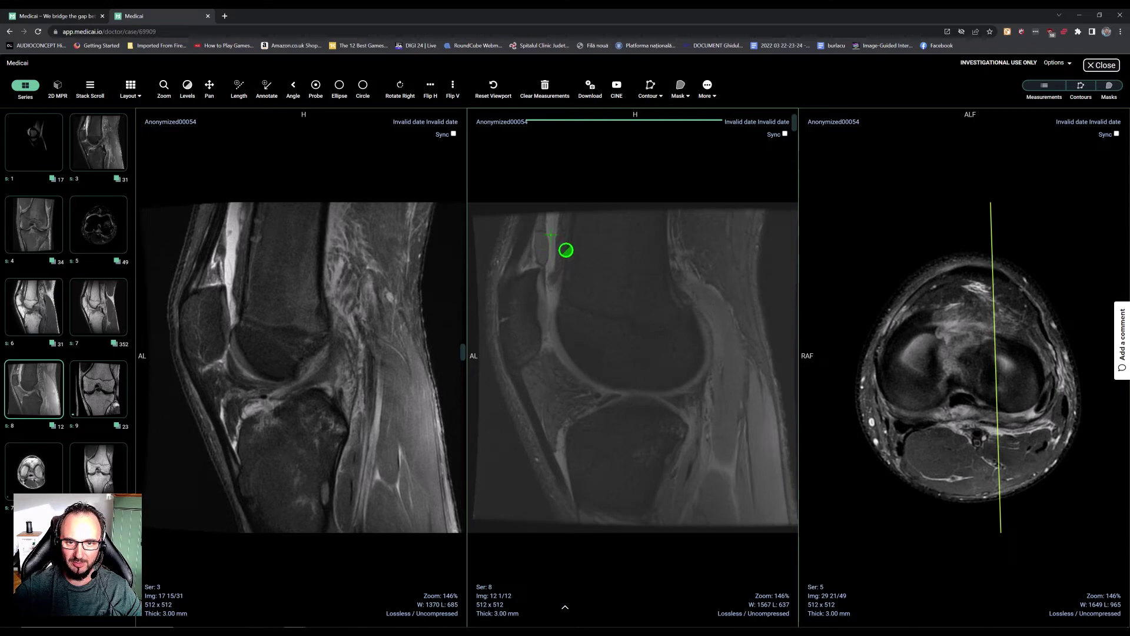
left_click_drag(33, 323, 966, 353)
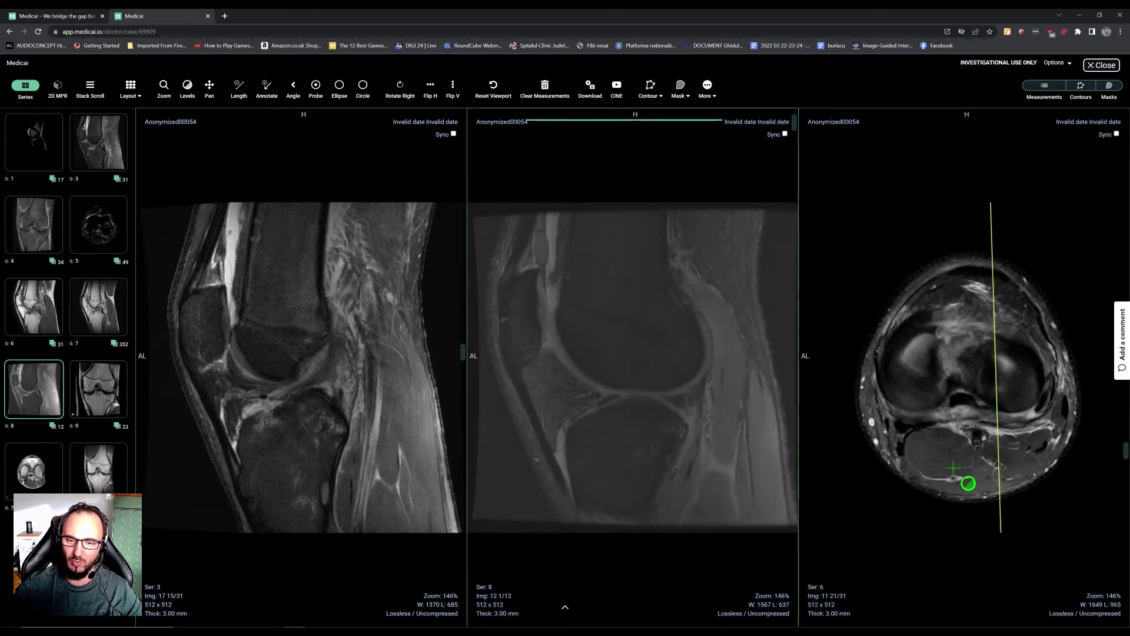
scroll(944, 490, "down", 6)
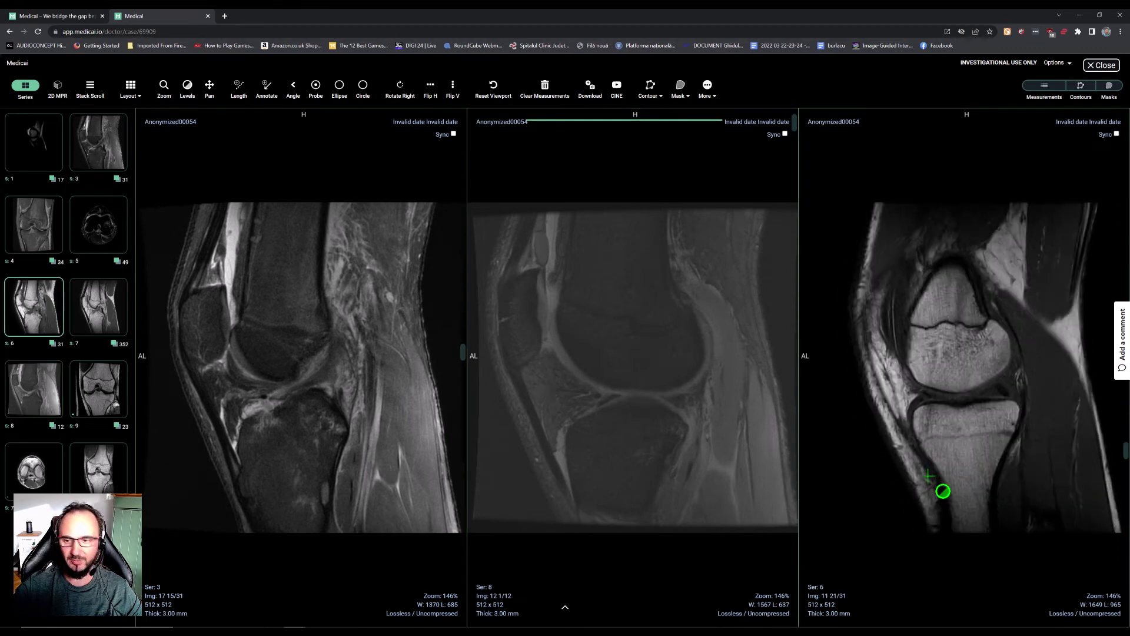
scroll(900, 266, "down", 2)
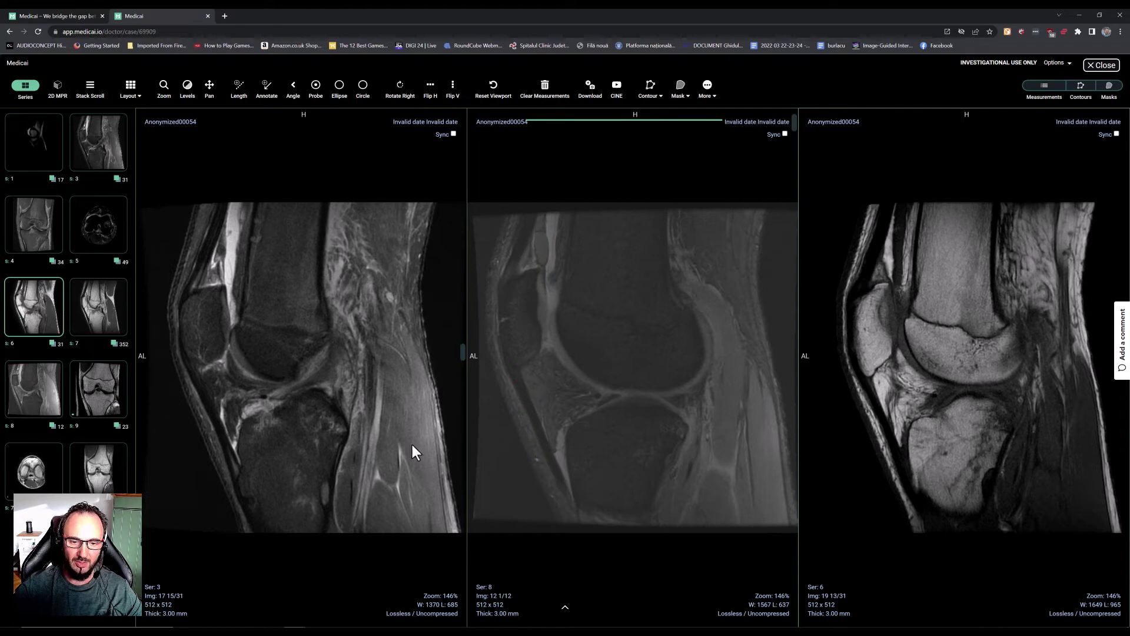
Step: Load series 7 on the left and step axial series 750 to slice 62 of 73
left_click(33, 471)
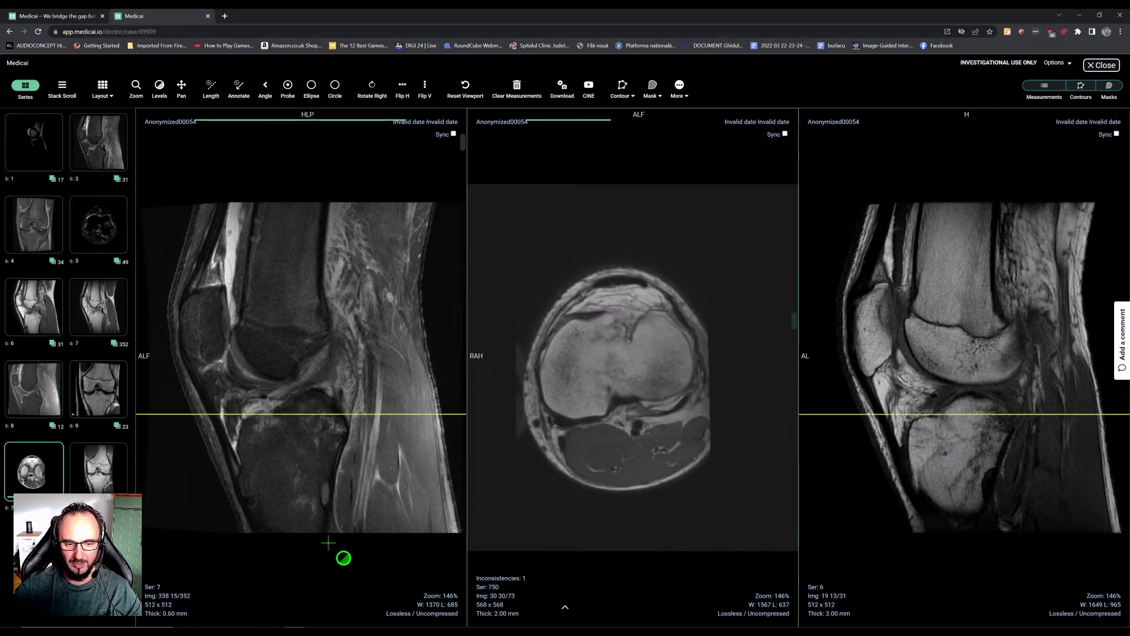
left_click(377, 560)
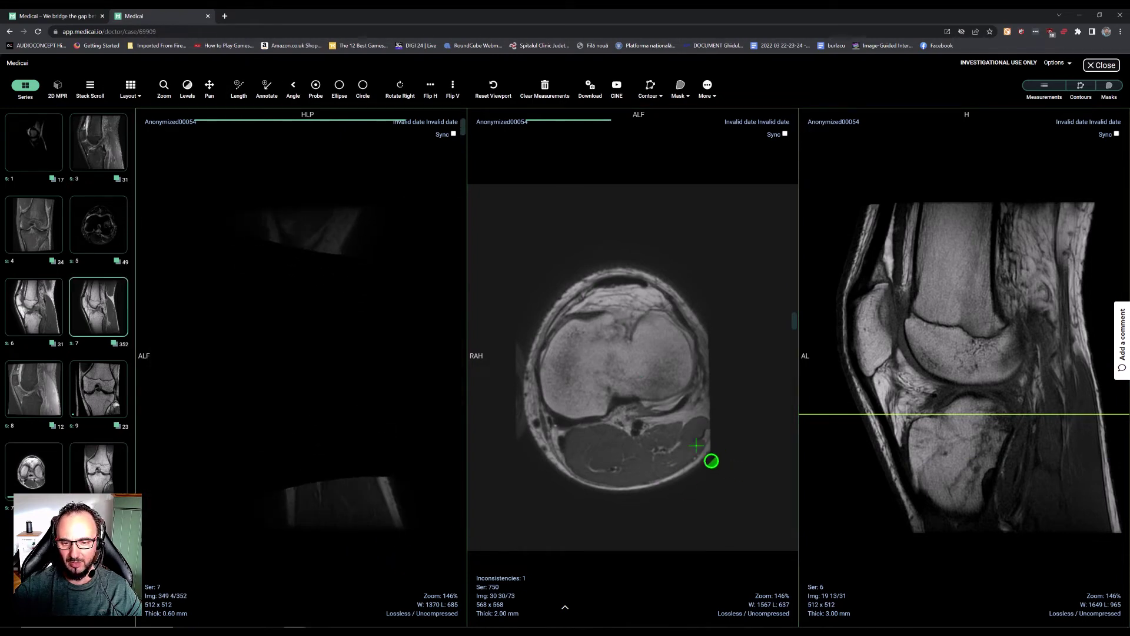
left_click_drag(1009, 484, 987, 517)
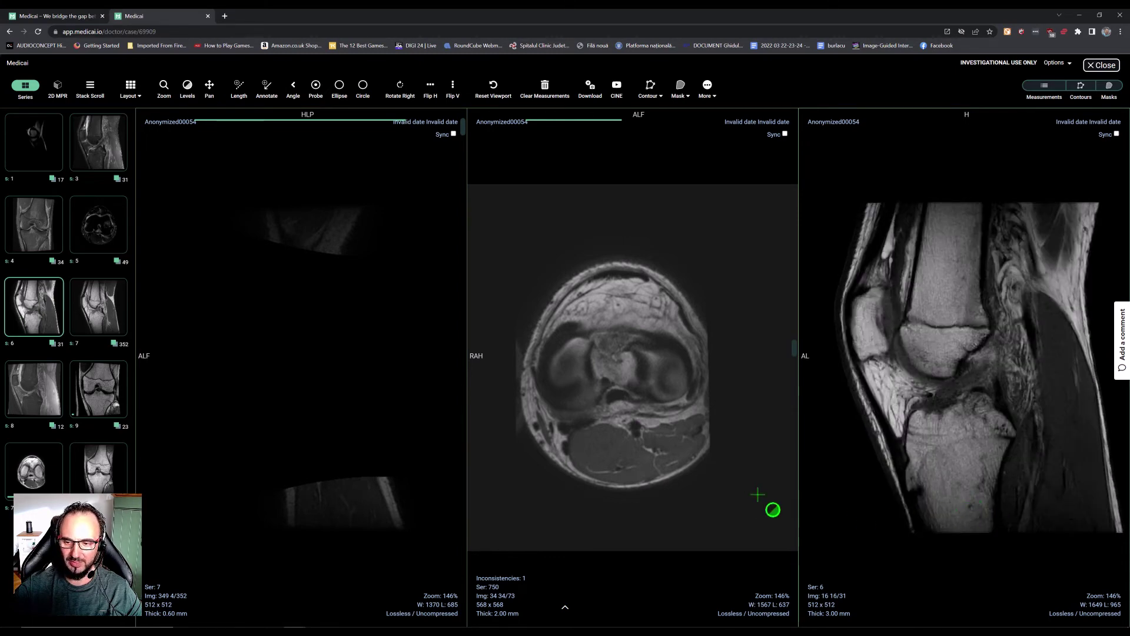
left_click(794, 360)
left_click_drag(795, 360, 794, 400)
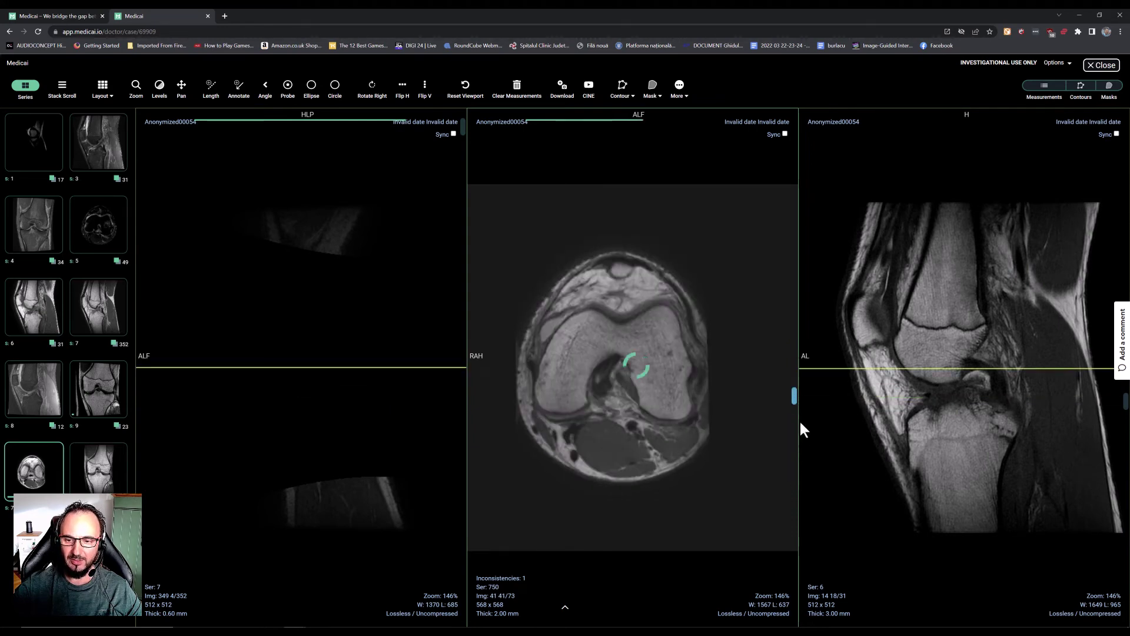
left_click_drag(796, 398, 730, 457)
scroll(729, 457, "down", 3)
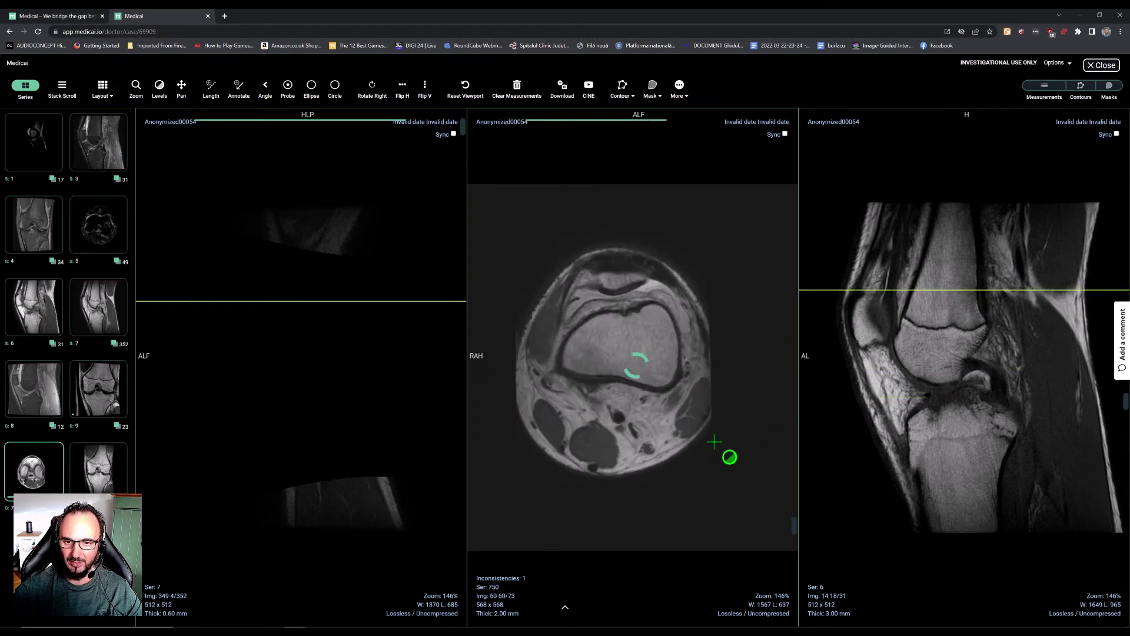
scroll(632, 365, "down", 2)
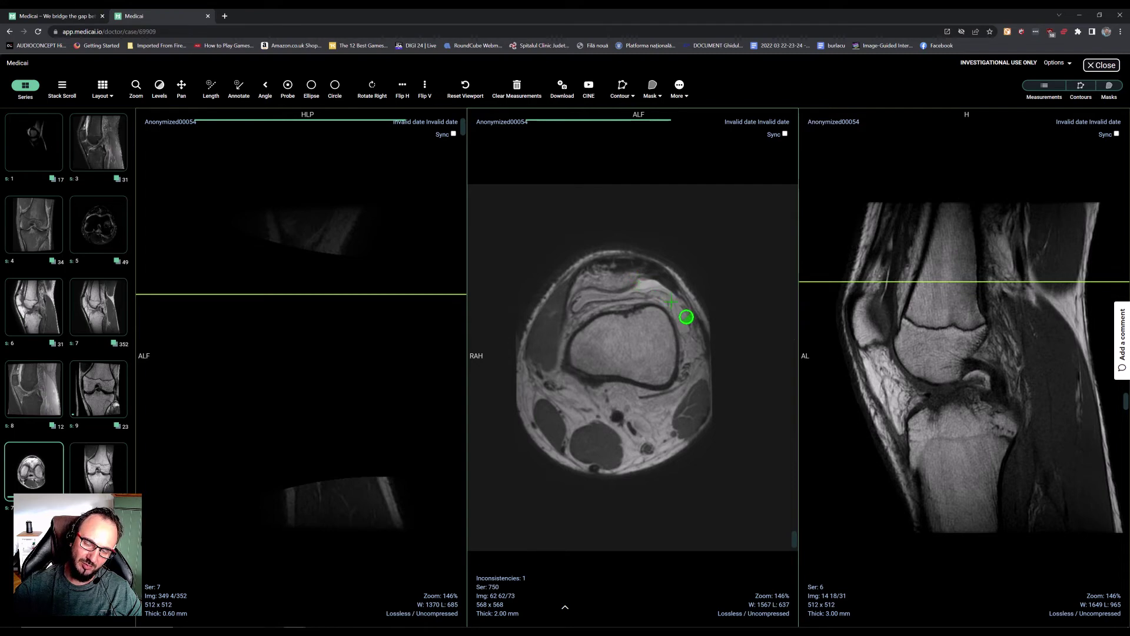
scroll(615, 362, "down", 1)
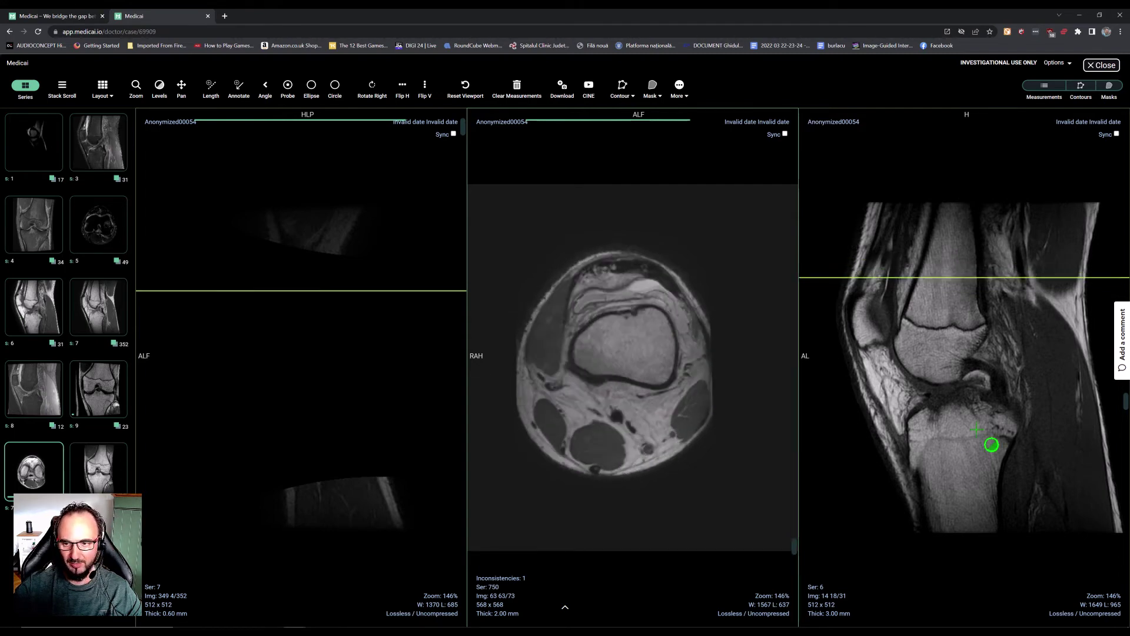
Step: Scroll the sagittal series 6 view to slice 27 of 31
left_click(968, 422)
scroll(965, 419, "down", 4)
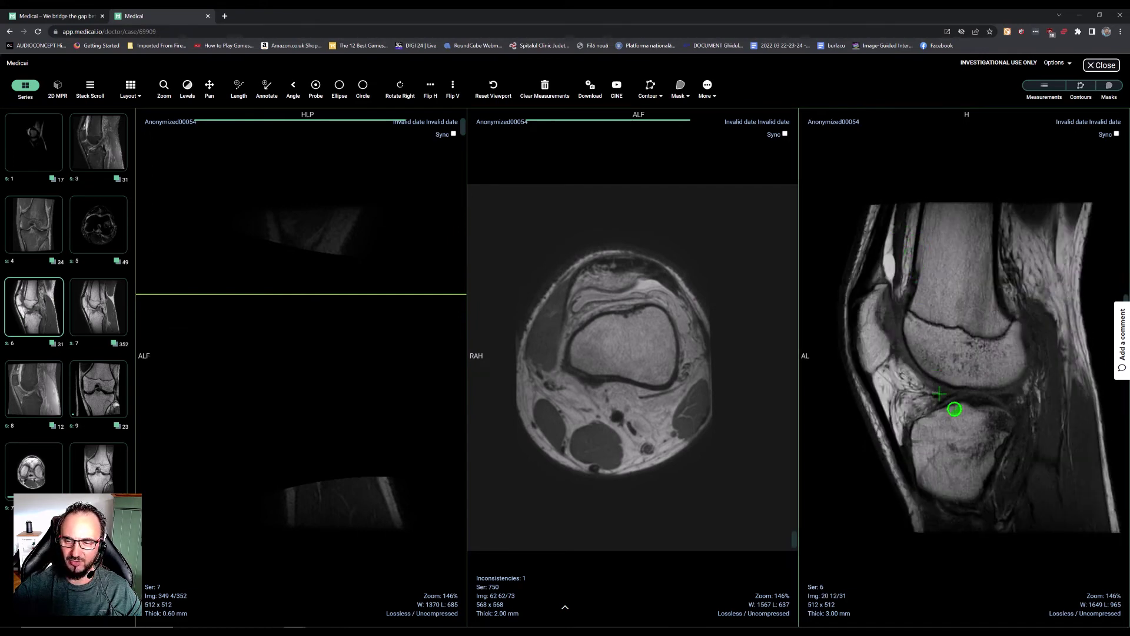
scroll(973, 497, "up", 9)
scroll(973, 513, "down", 6)
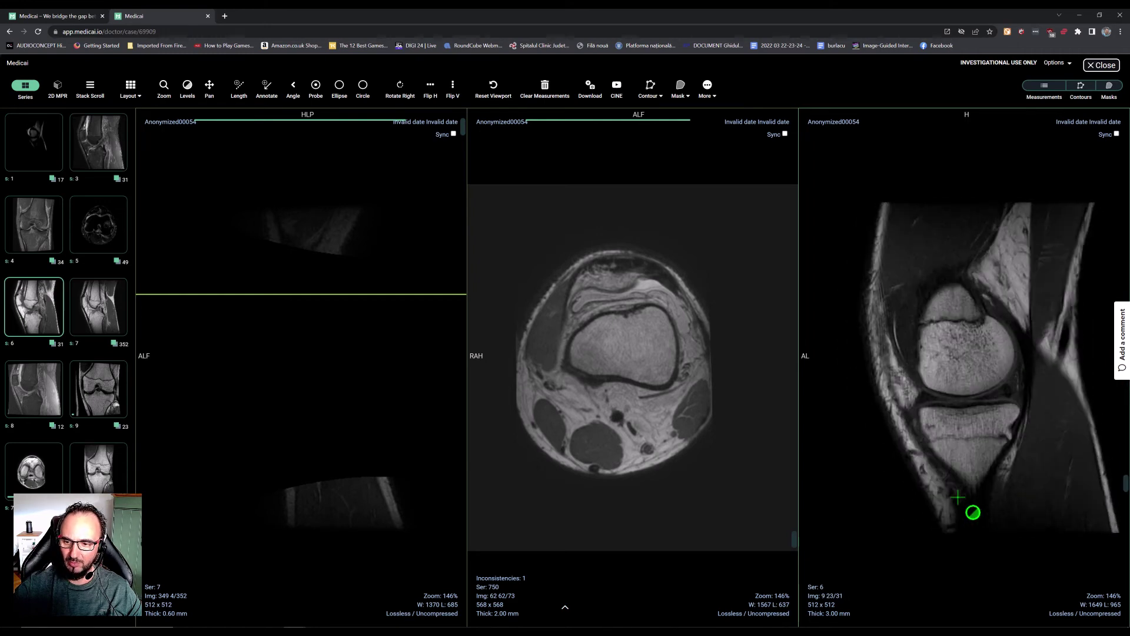
scroll(884, 494, "down", 6)
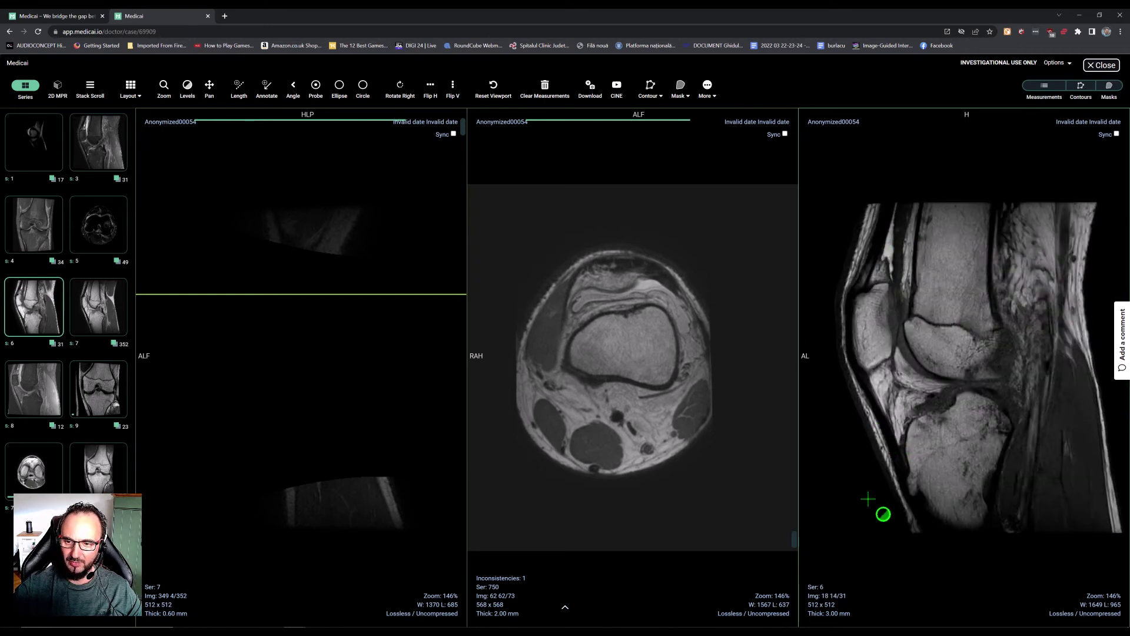
scroll(944, 513, "down", 4)
scroll(202, 454, "down", 2)
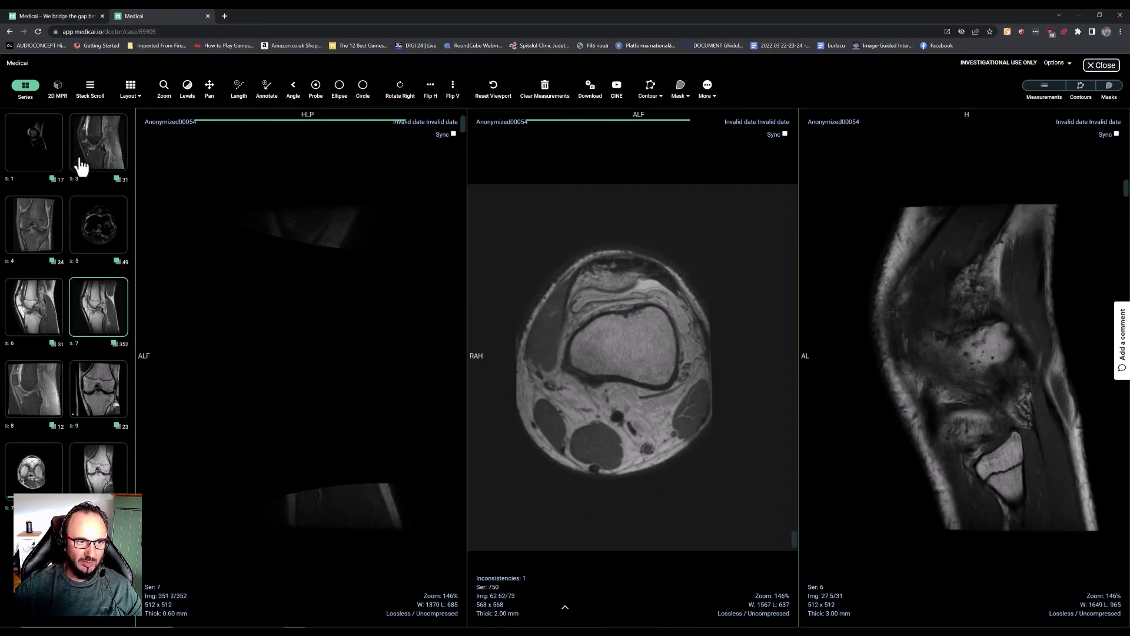
Step: Load sagittal series 3 into the middle viewport and scroll through its slices
left_click_drag(289, 453, 668, 449)
scroll(685, 422, "up", 2)
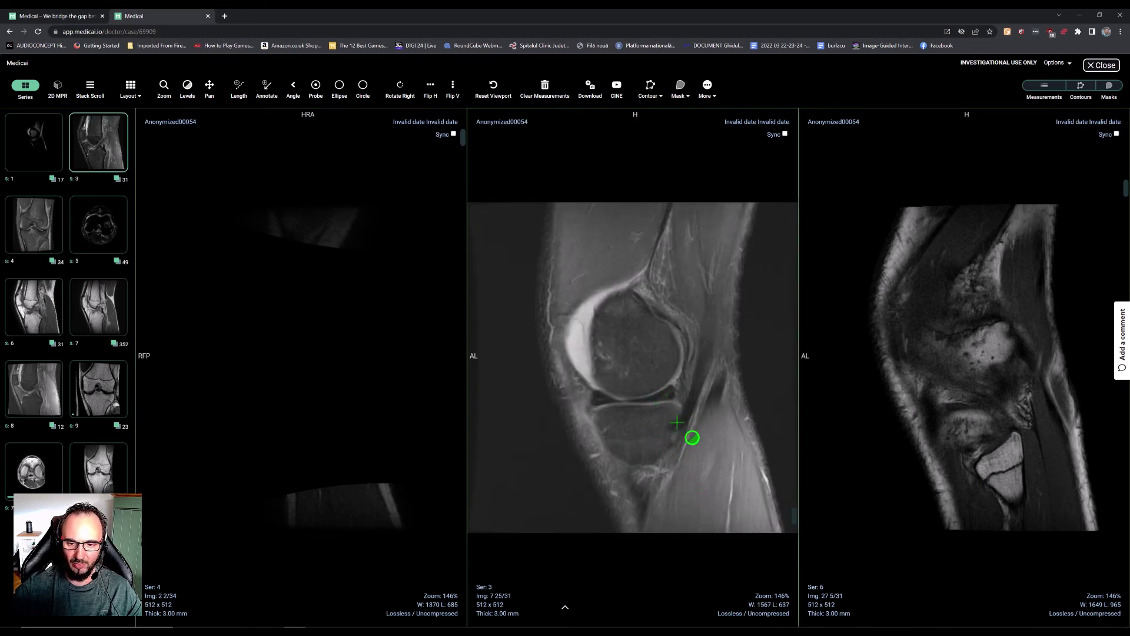
scroll(690, 446, "up", 7)
scroll(702, 517, "up", 9)
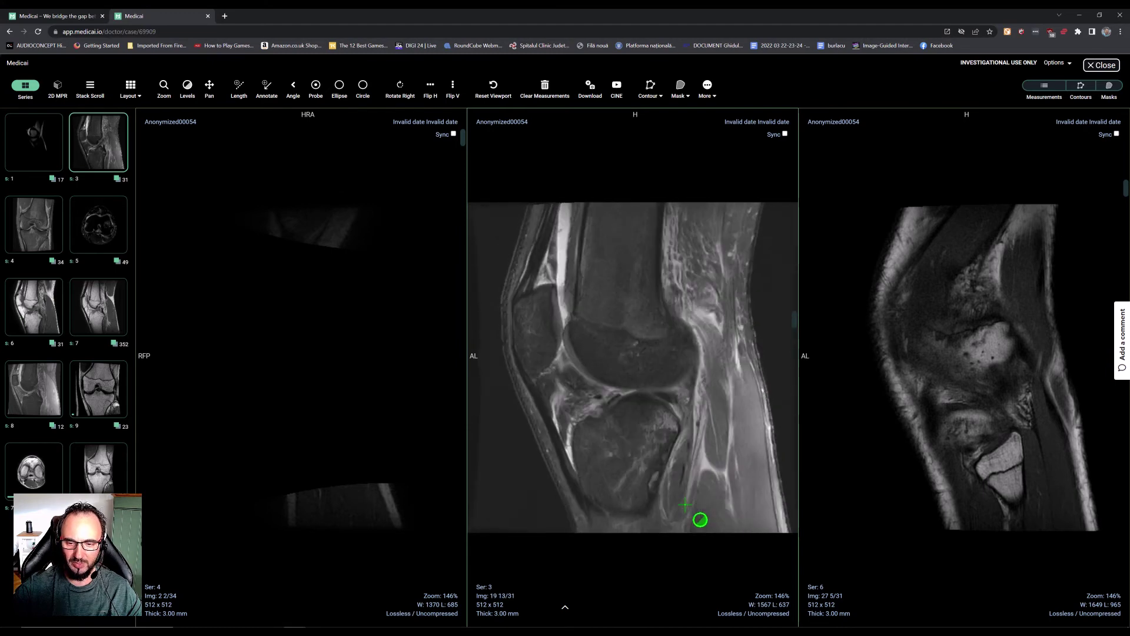
scroll(696, 509, "down", 4)
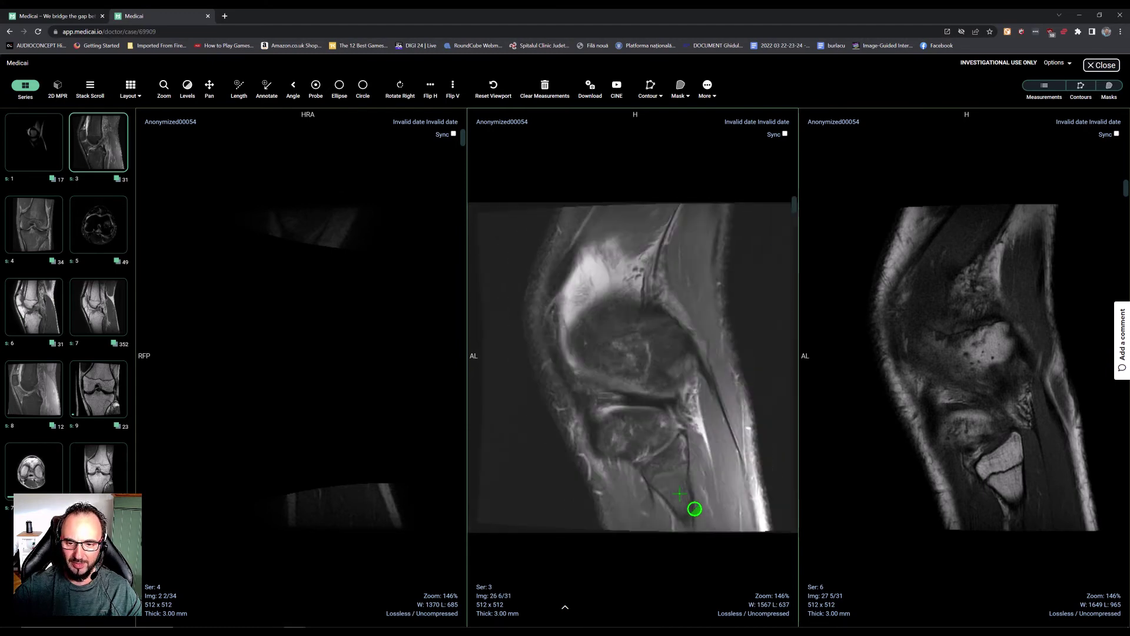
scroll(695, 508, "down", 5)
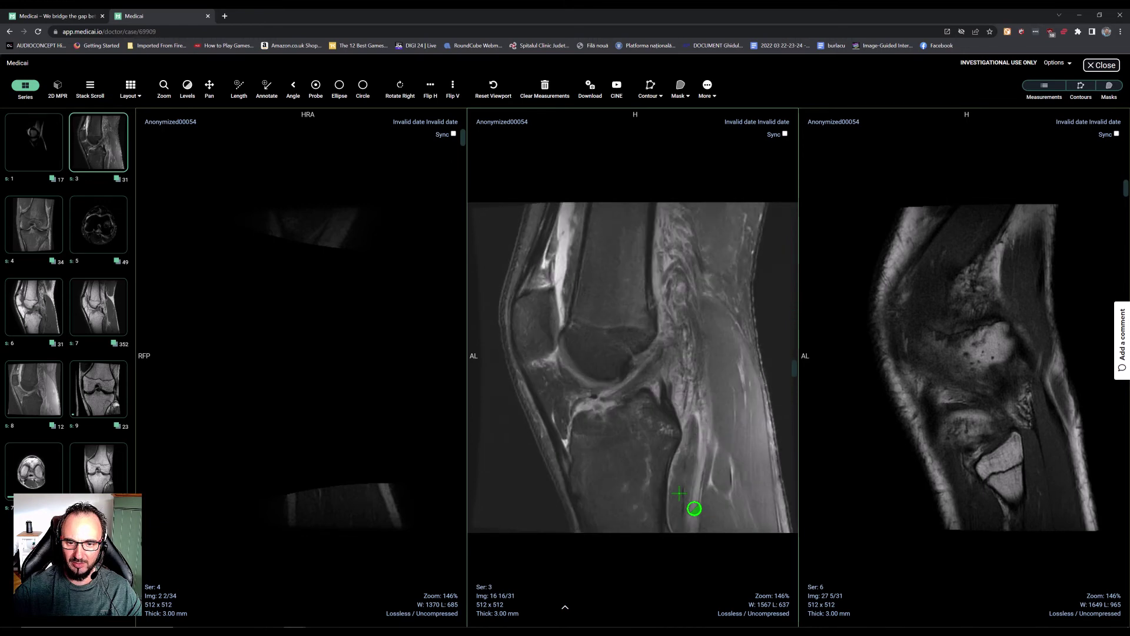
scroll(668, 406, "down", 1)
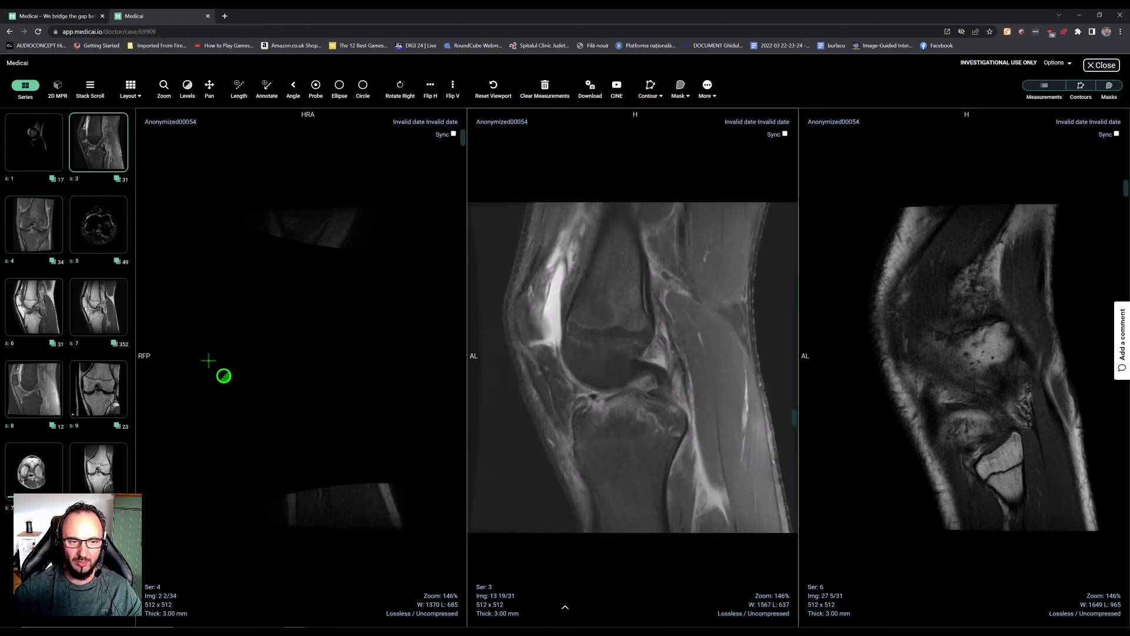
scroll(179, 360, "down", 8)
scroll(289, 471, "down", 6)
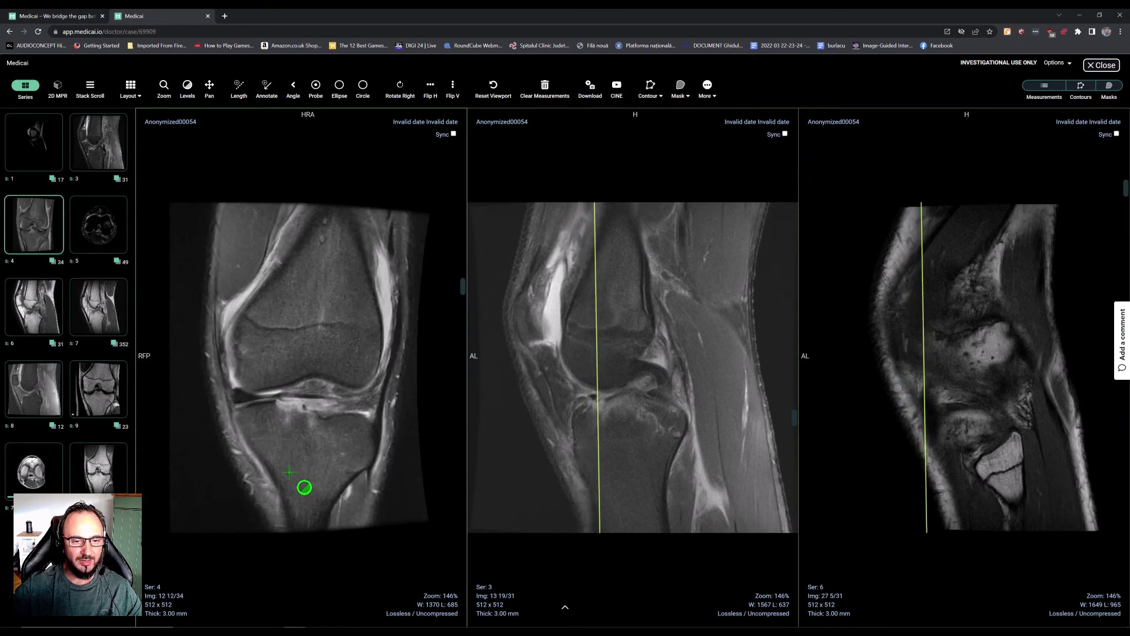
scroll(289, 471, "down", 4)
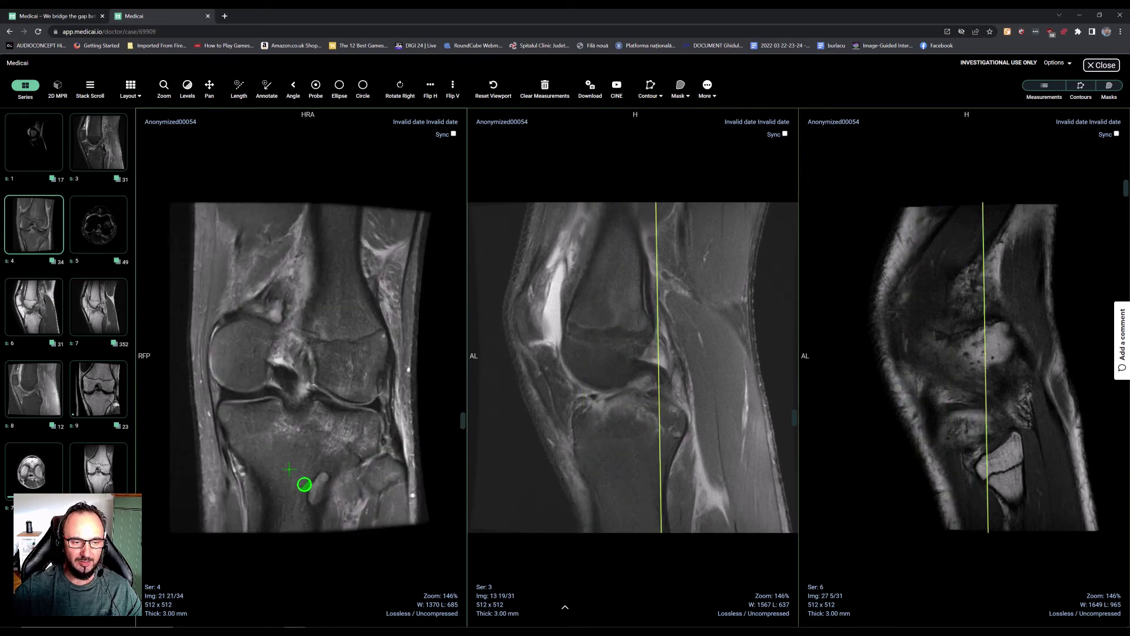
scroll(289, 469, "up", 3)
Step: Compare panes, leaving coronal series 4 at slice 24, series 3 at 18, series 6 at 25
scroll(289, 469, "down", 8)
scroll(289, 470, "up", 6)
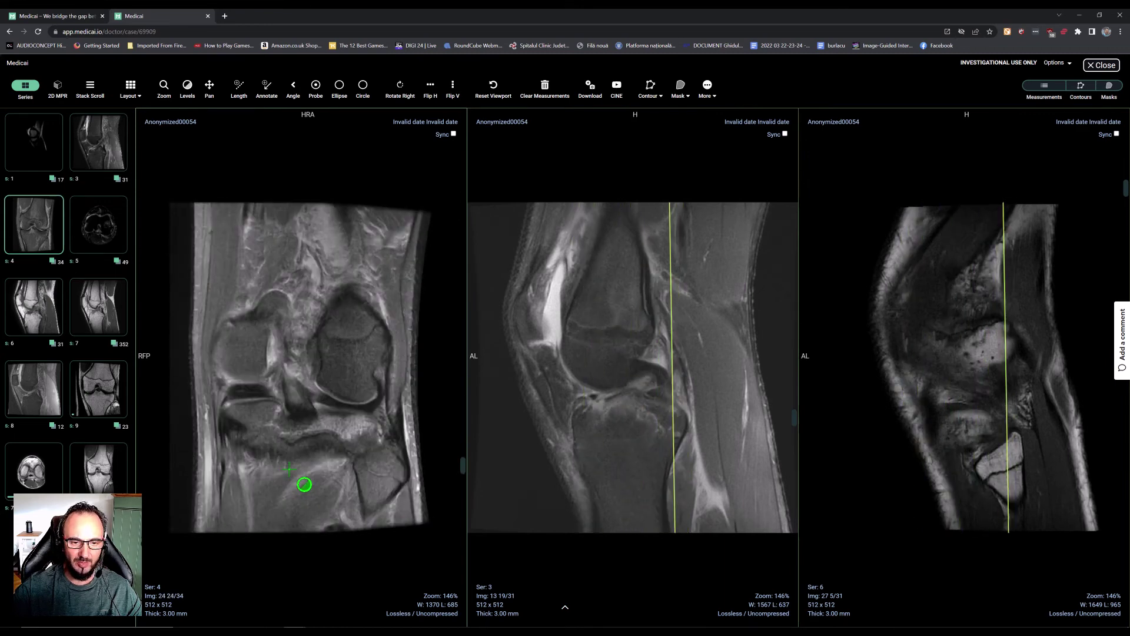
scroll(289, 471, "down", 5)
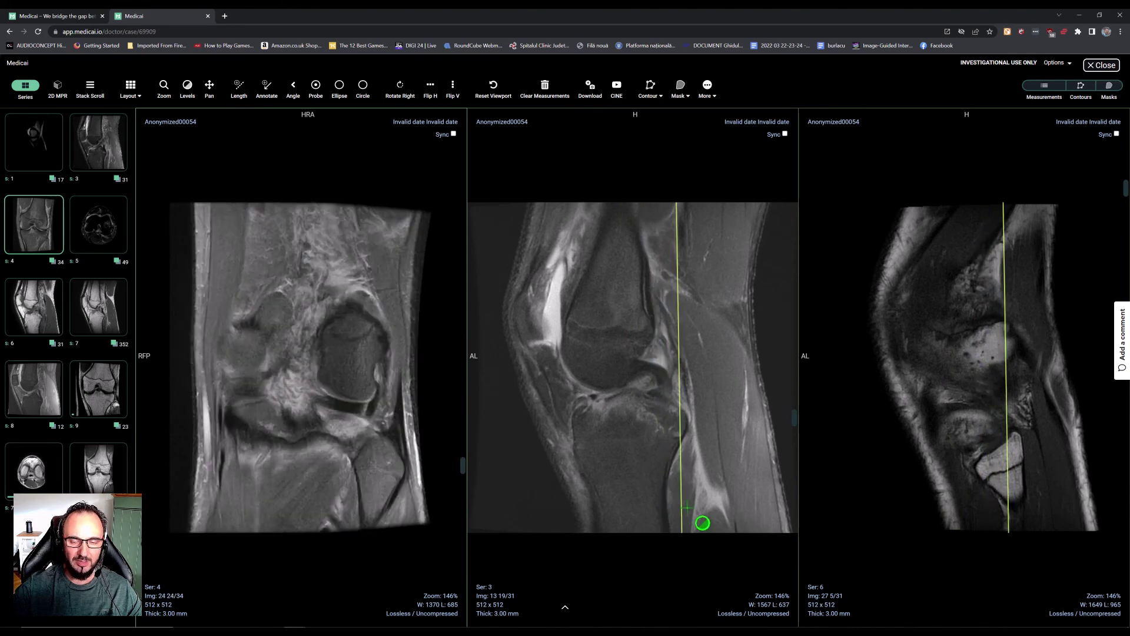
scroll(683, 499, "down", 4)
scroll(688, 499, "down", 3)
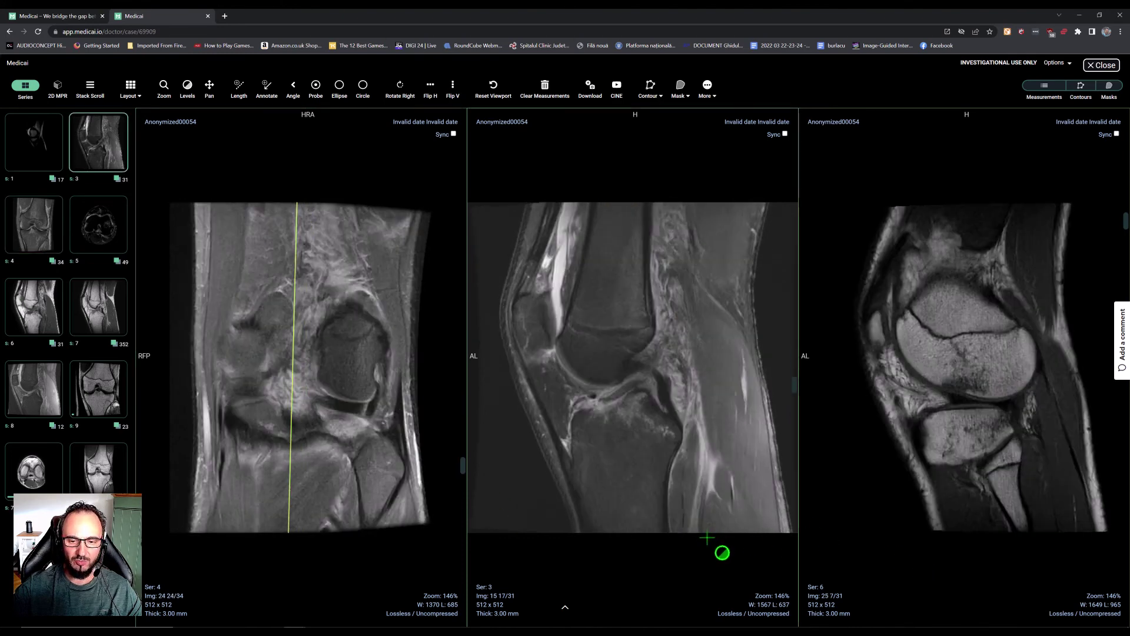
scroll(698, 497, "down", 2)
scroll(674, 415, "up", 5)
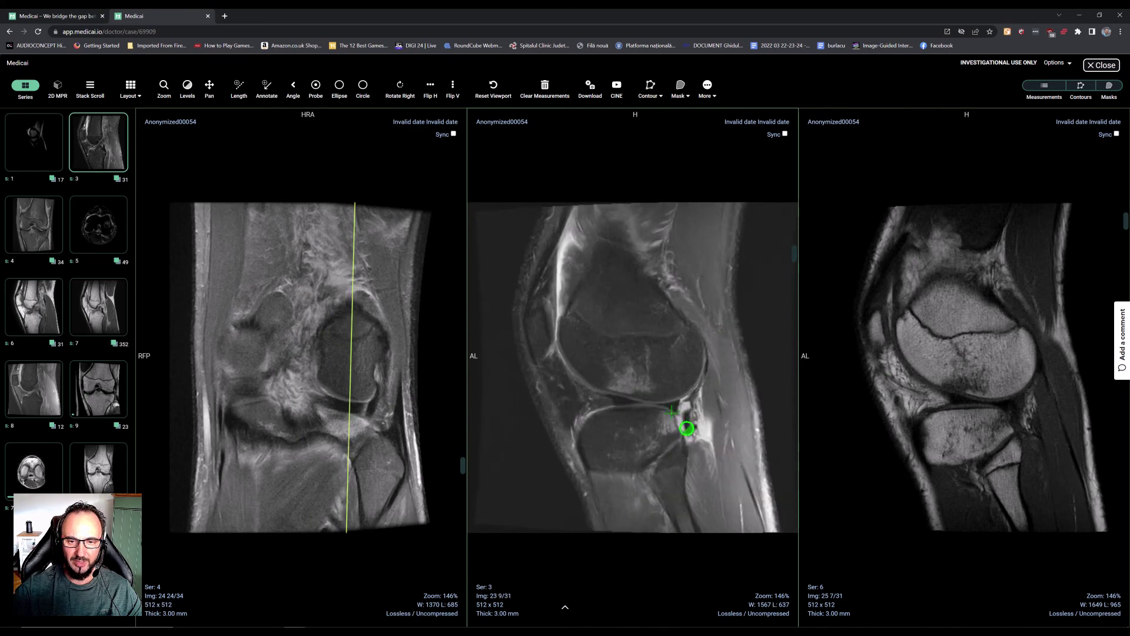
scroll(700, 544, "up", 4)
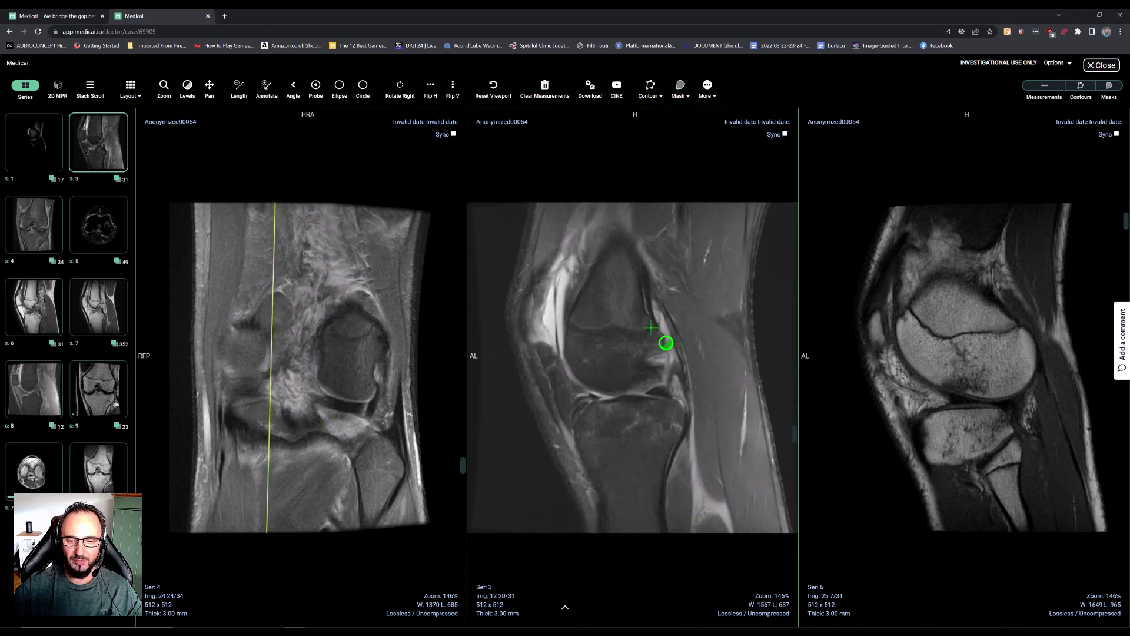
scroll(659, 491, "up", 4)
scroll(658, 491, "down", 11)
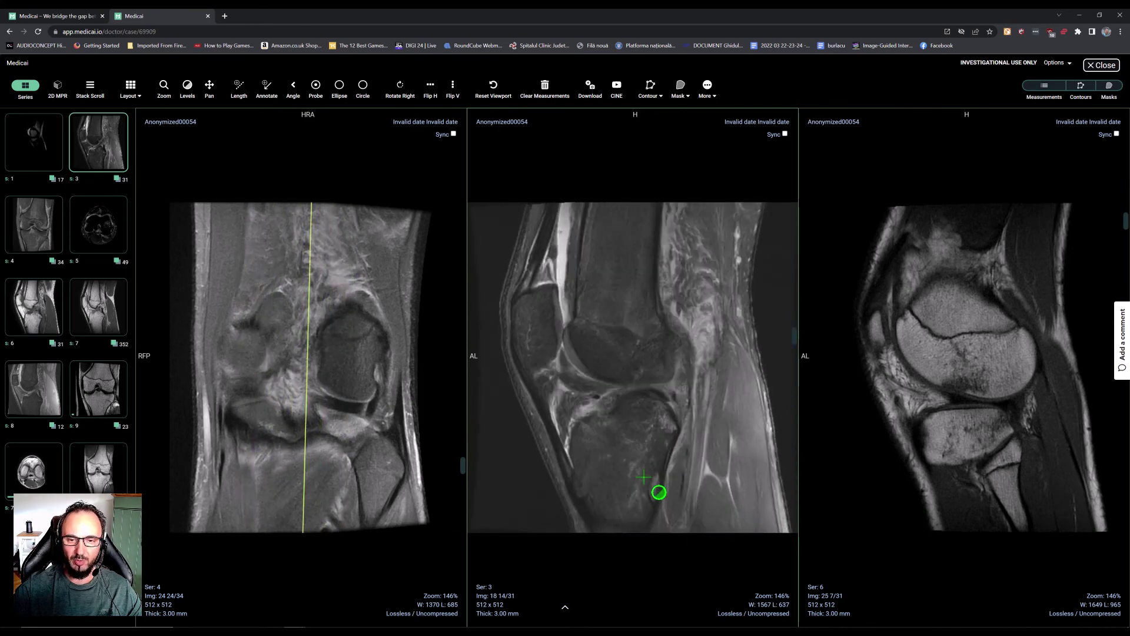
scroll(657, 495, "down", 2)
scroll(698, 505, "up", 4)
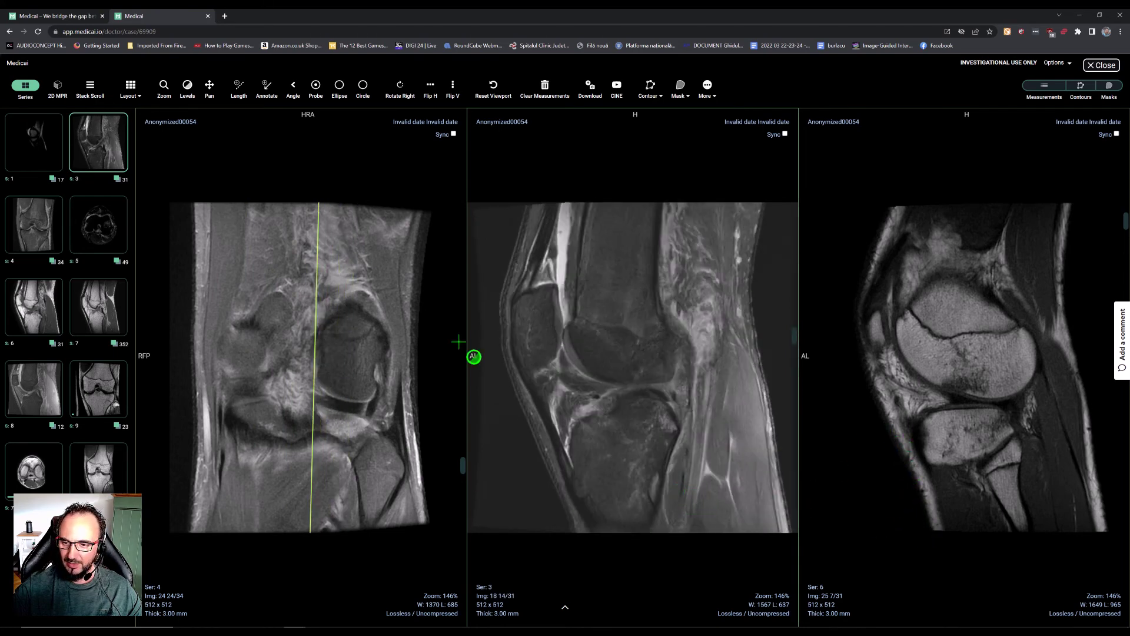
Step: Close the MRI viewer, filter files to Documents and open the JPEG X-ray full-screen
left_click(1102, 65)
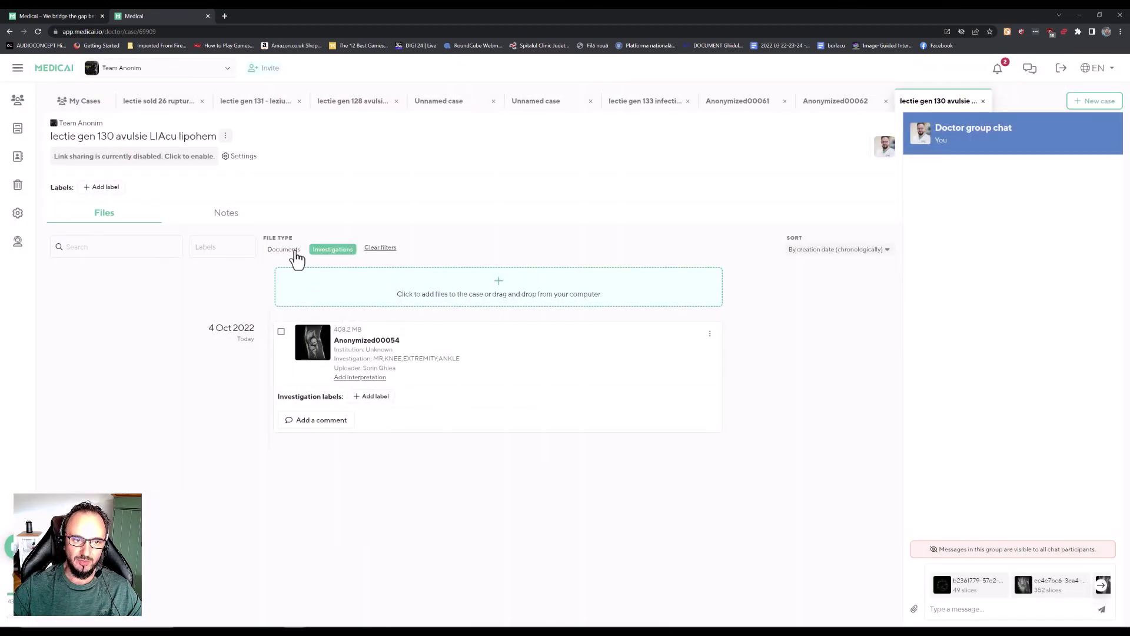
left_click(287, 250)
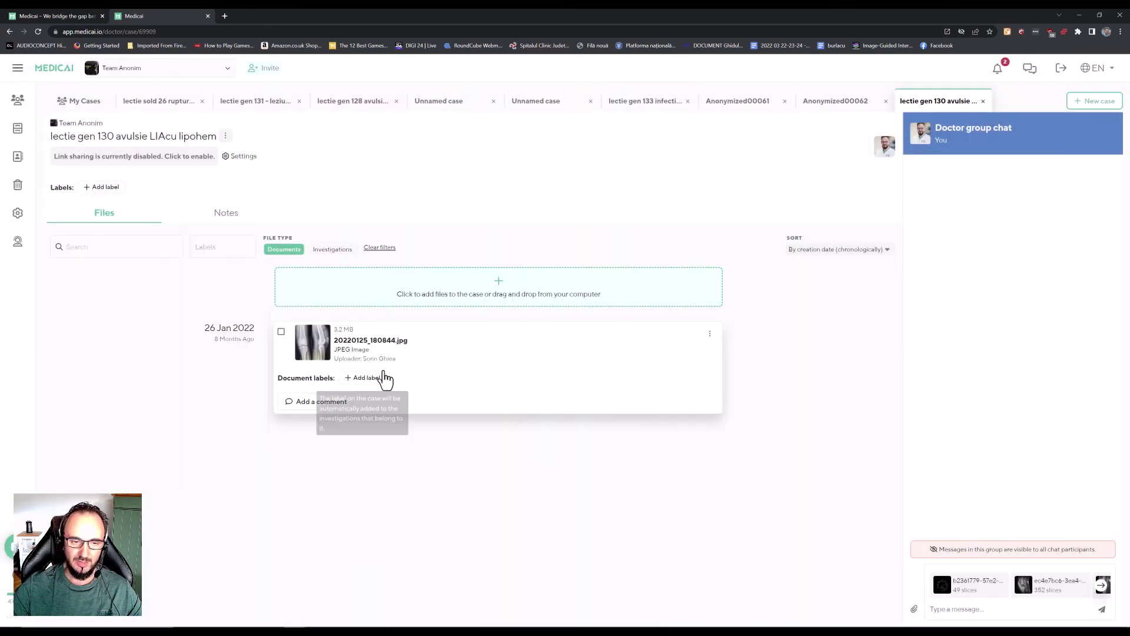
mouse_move(320, 354)
left_click(647, 406)
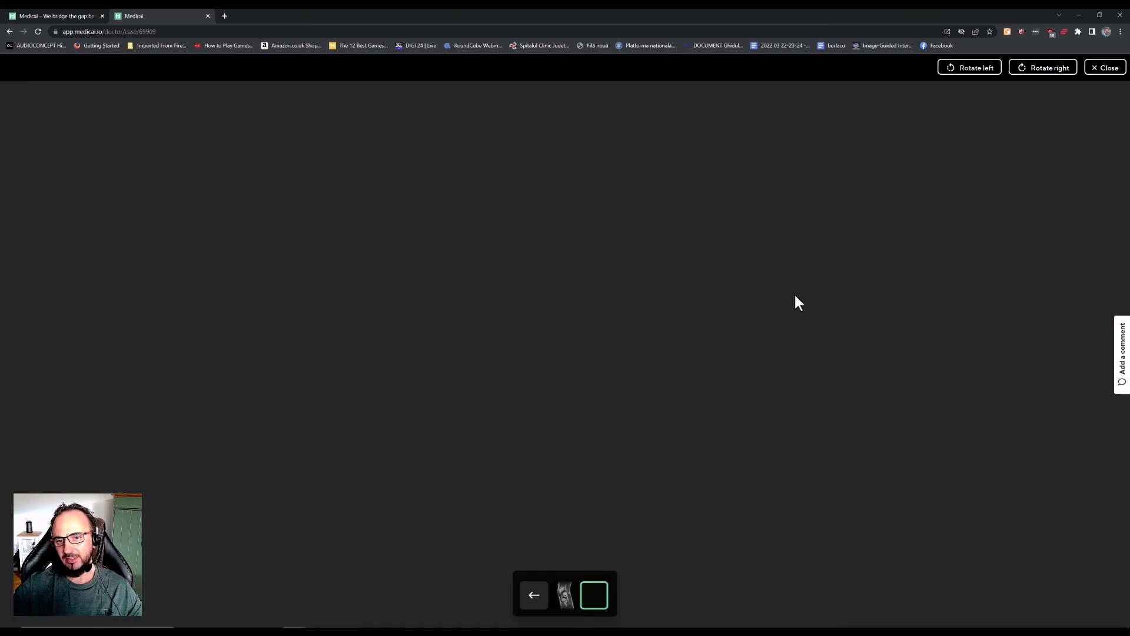